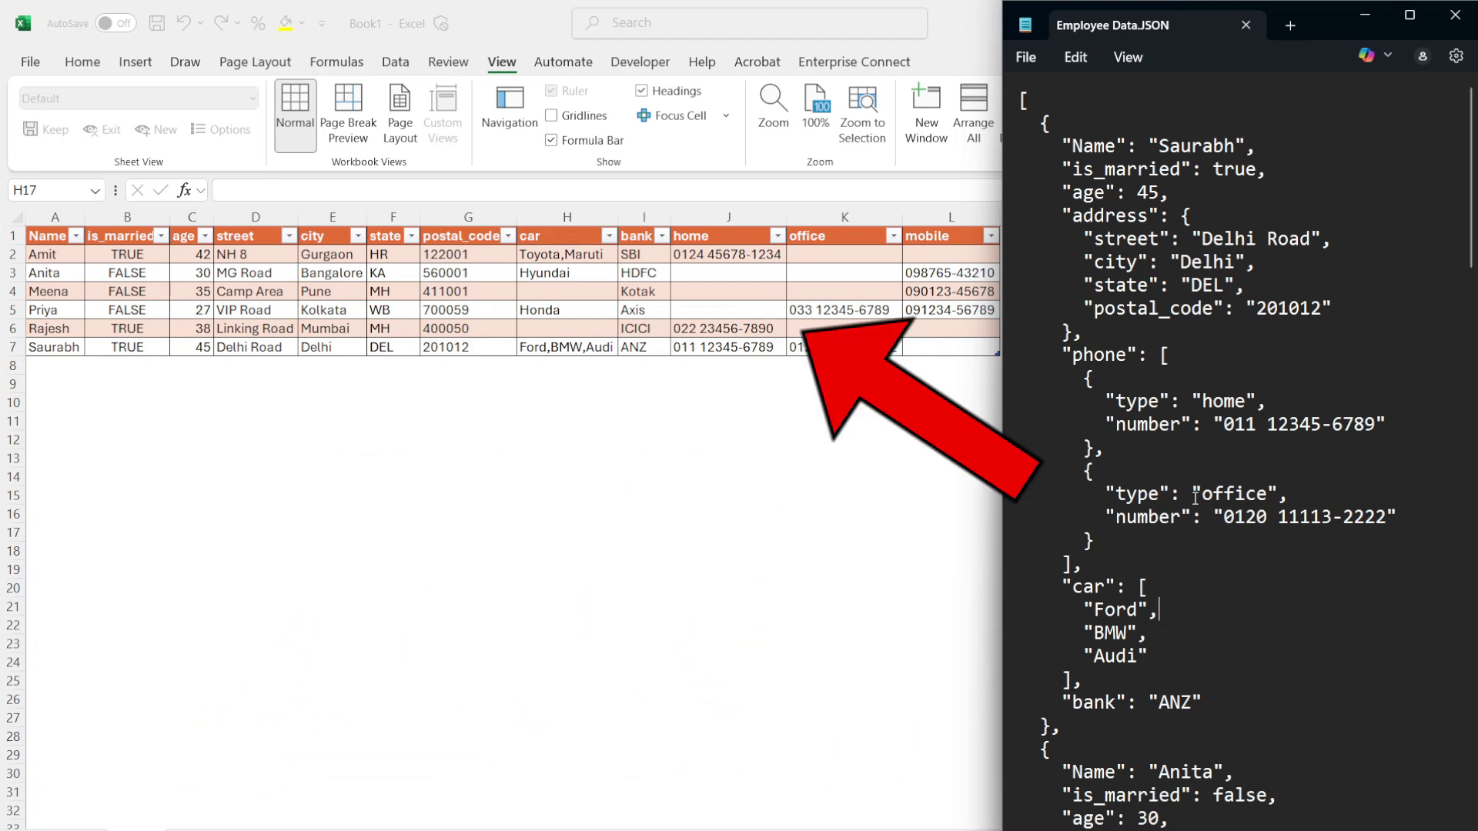
# Scroll through the finished employee table and the Employee Data.JSON preview.
pyautogui.scroll(-5, 1184, 452)
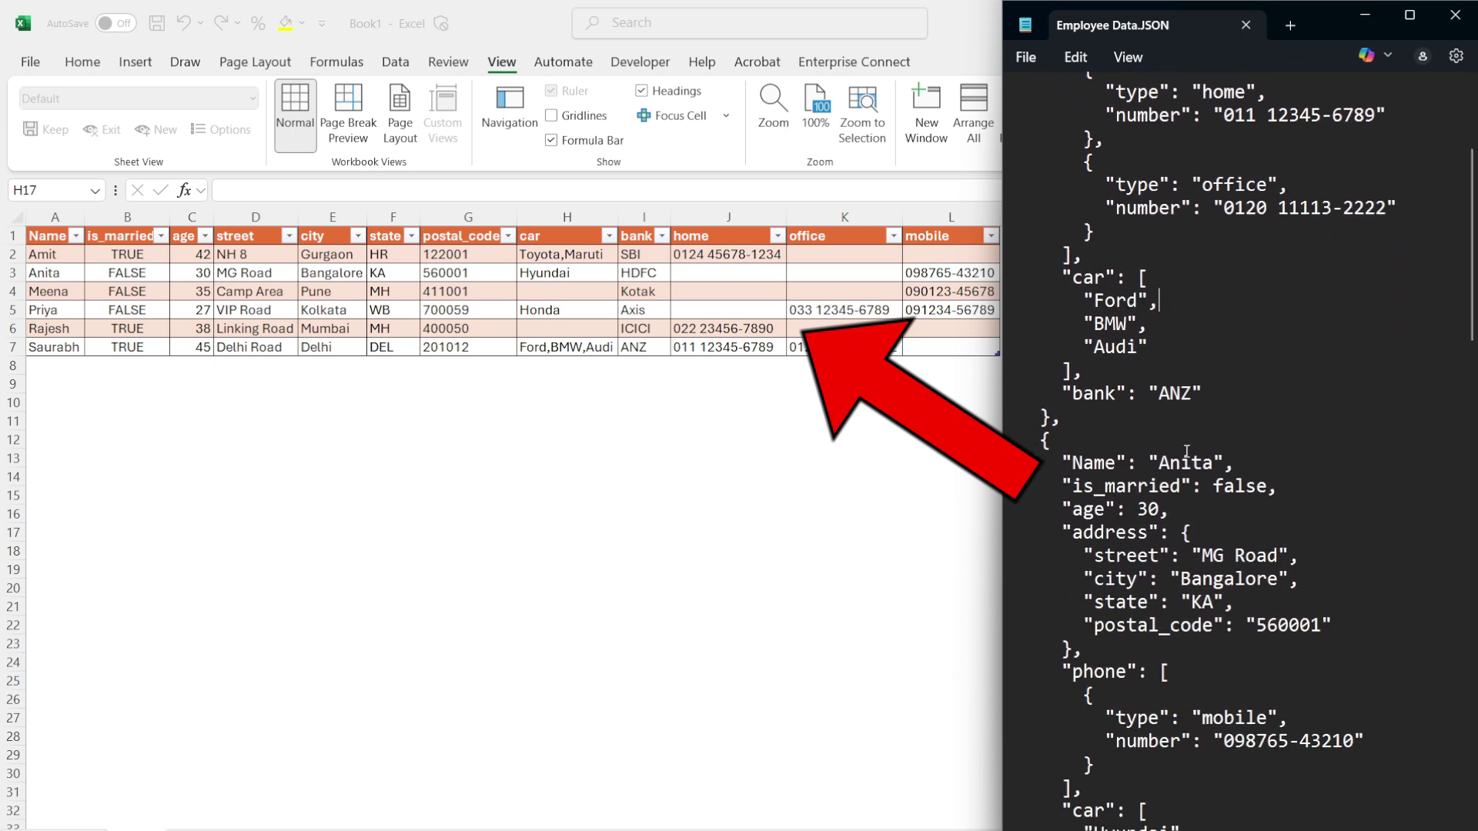
pyautogui.scroll(-5, 1186, 450)
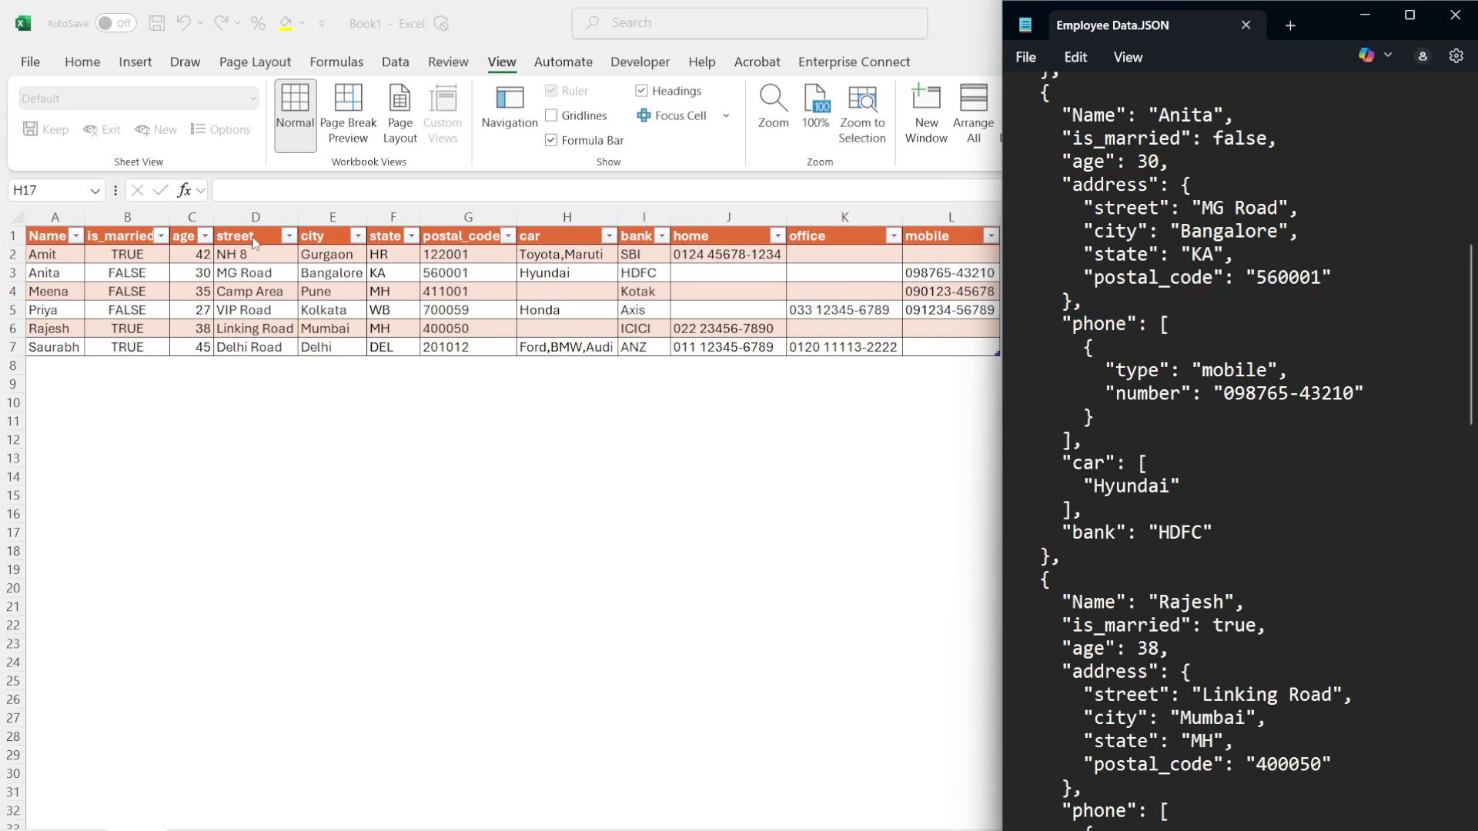
pyautogui.scroll(10, 1124, 168)
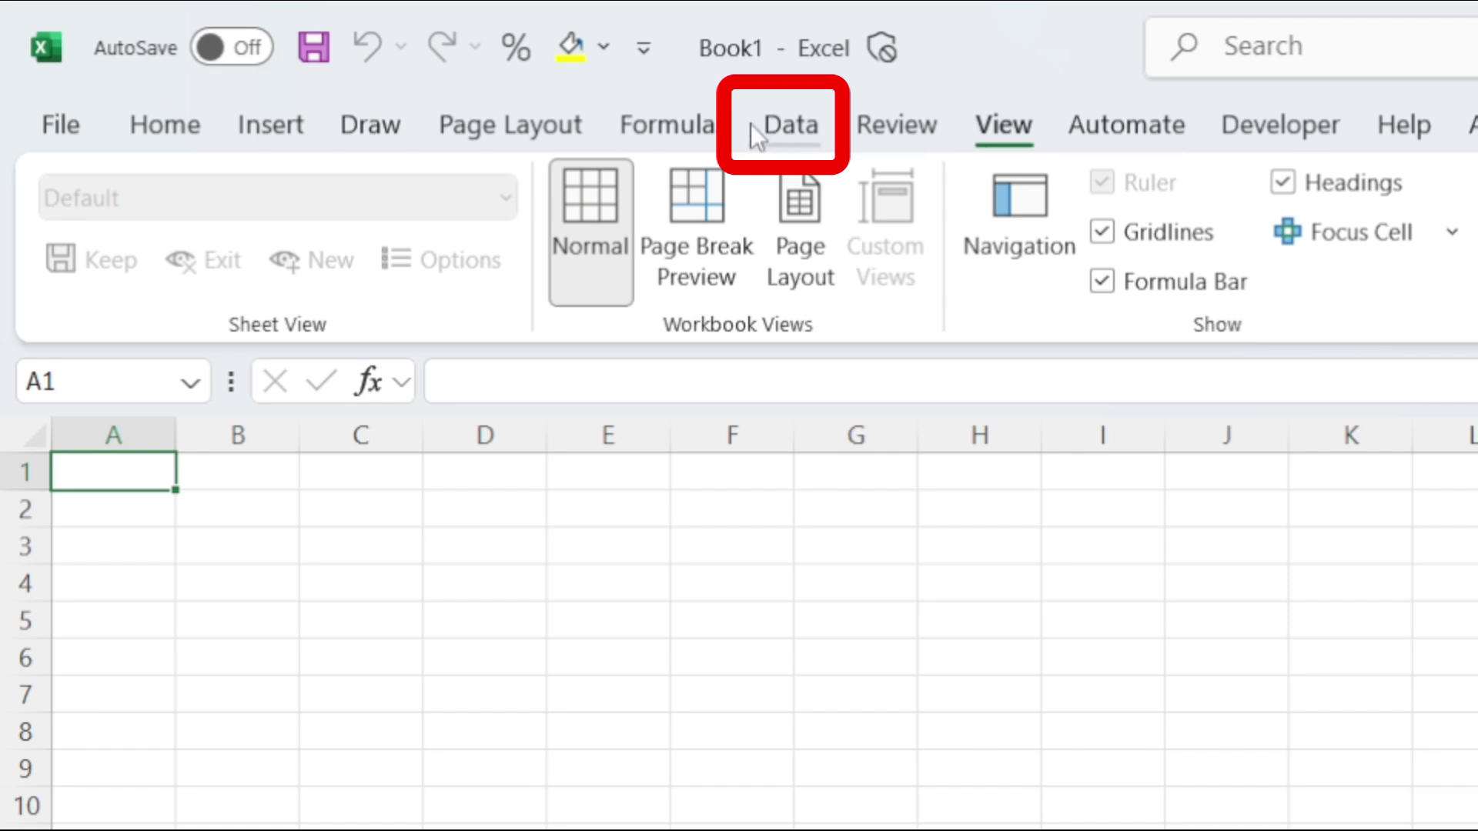
# Import Employee Data.json as a JSON source into the Power Query Editor.
pyautogui.click(763, 124)
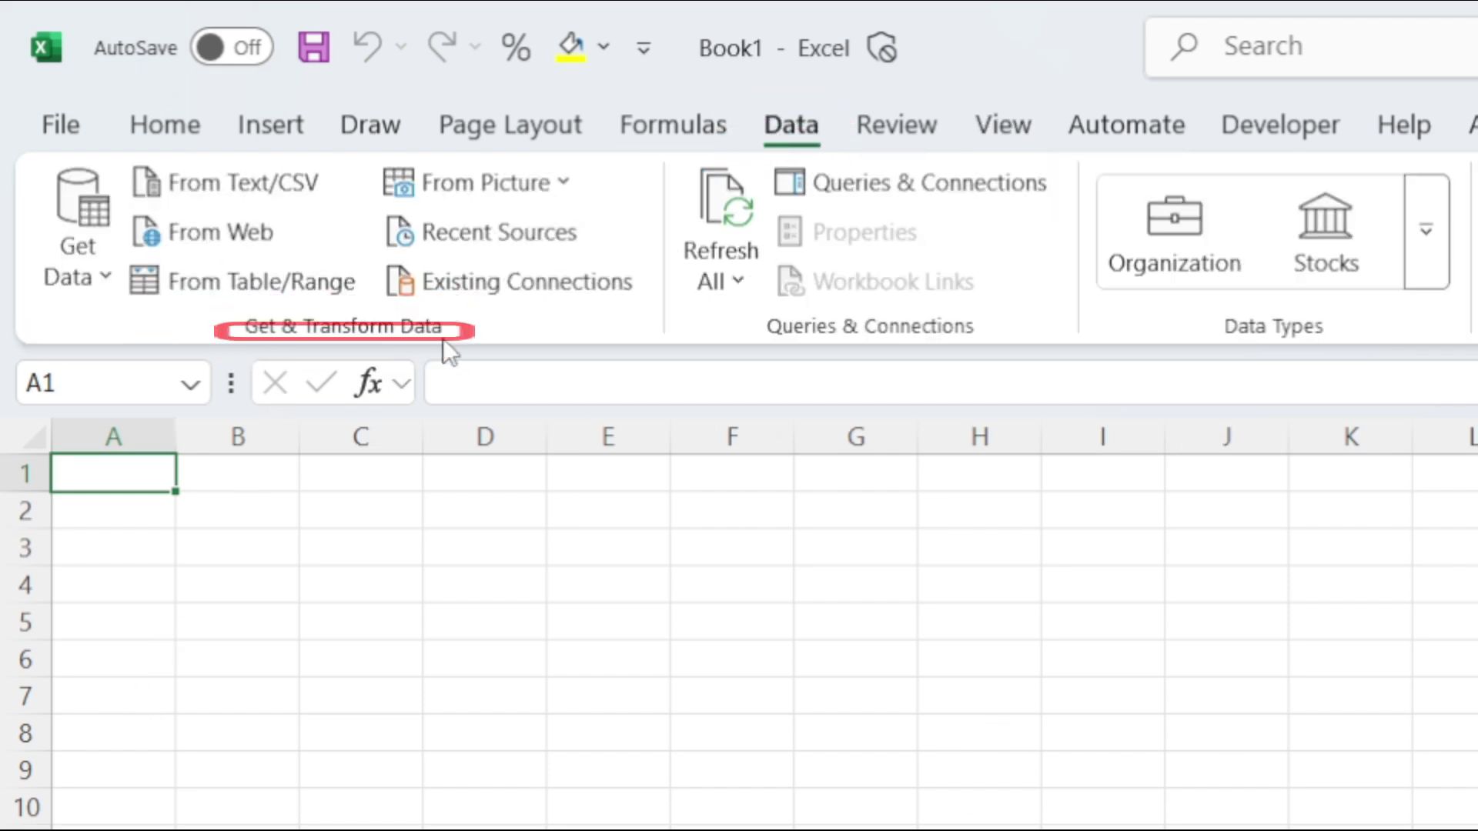
pyautogui.click(104, 279)
pyautogui.moveTo(247, 353)
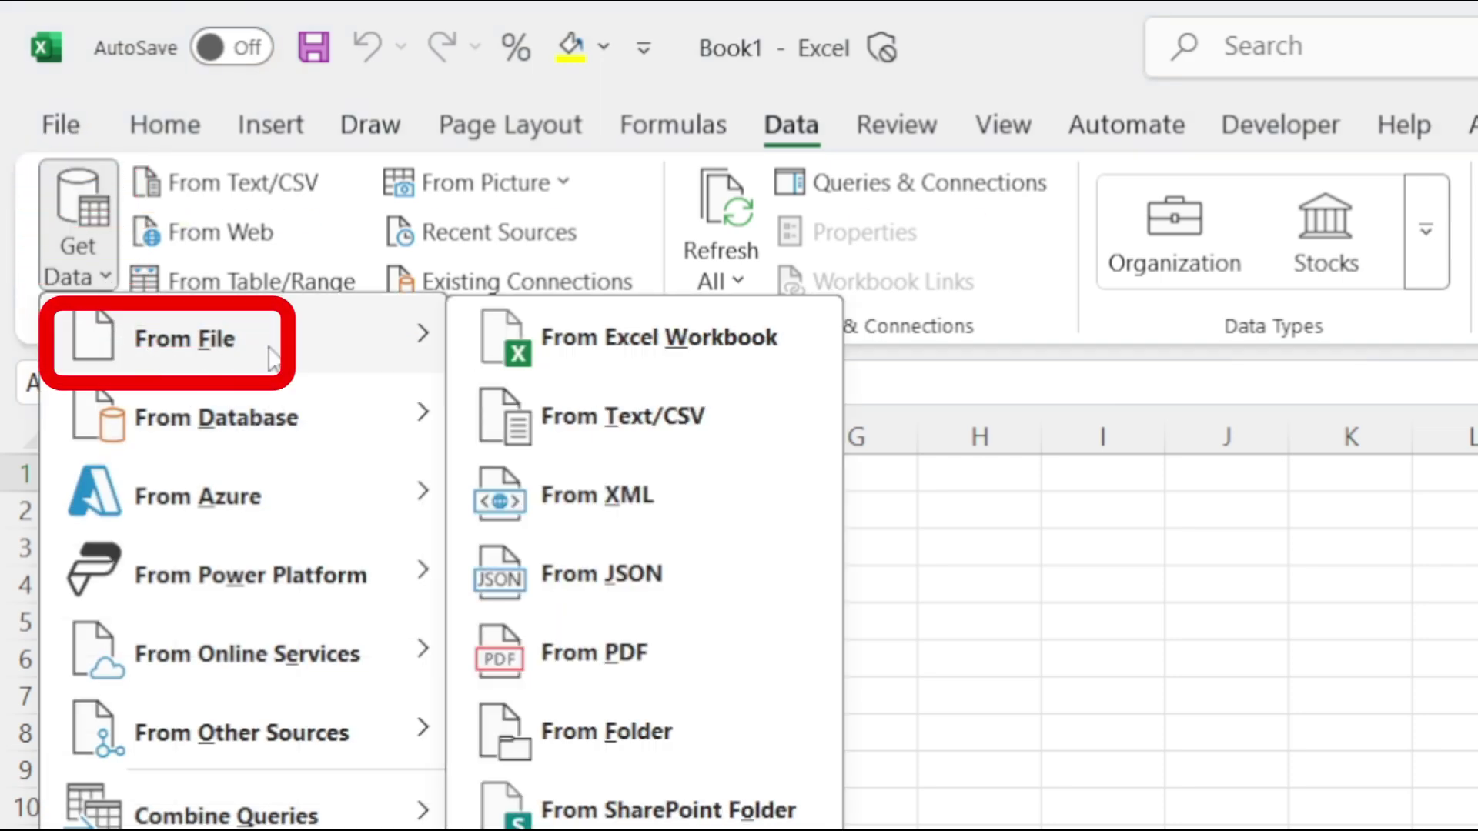
pyautogui.click(691, 562)
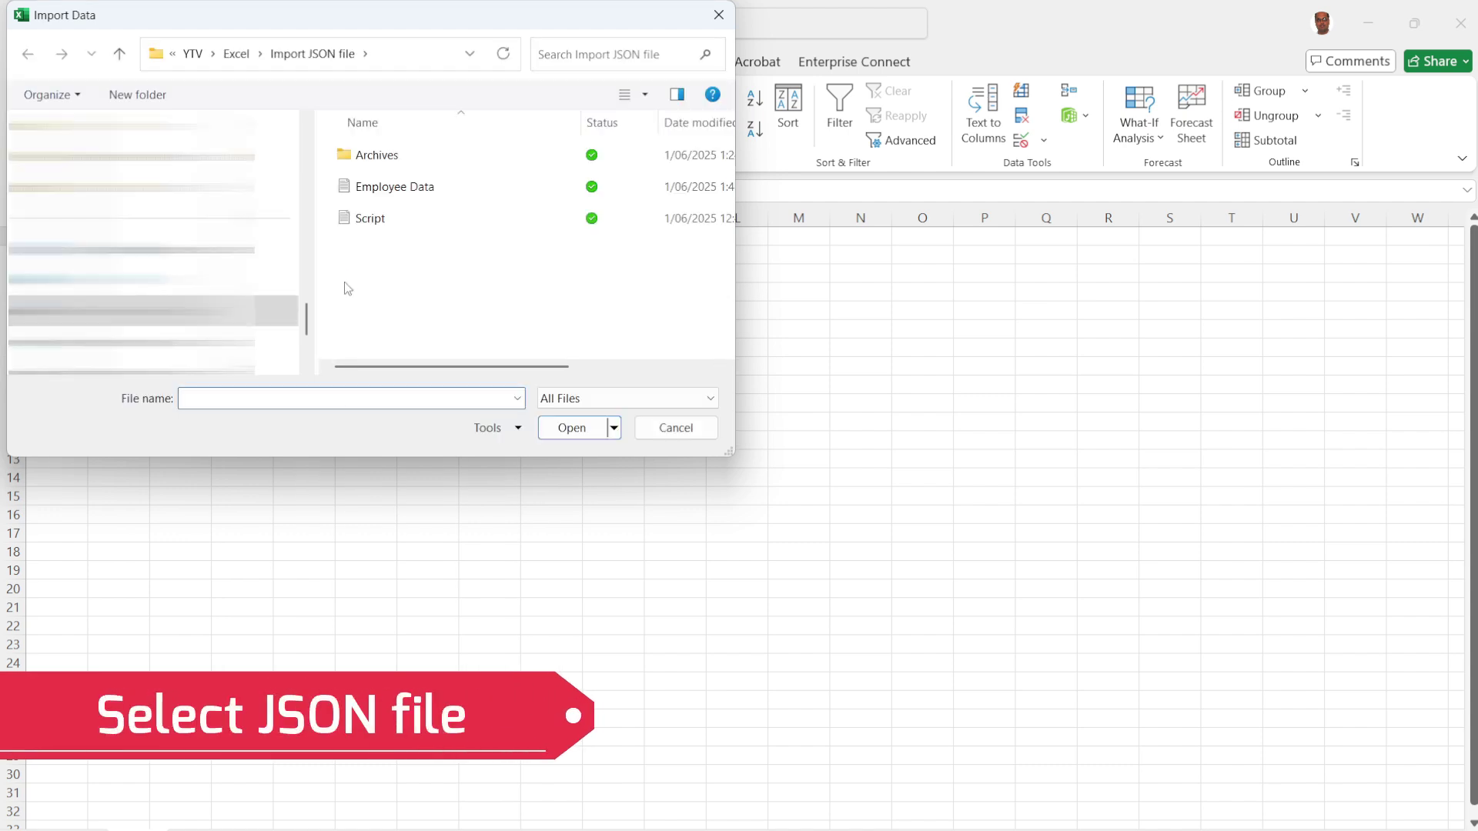
pyautogui.click(394, 186)
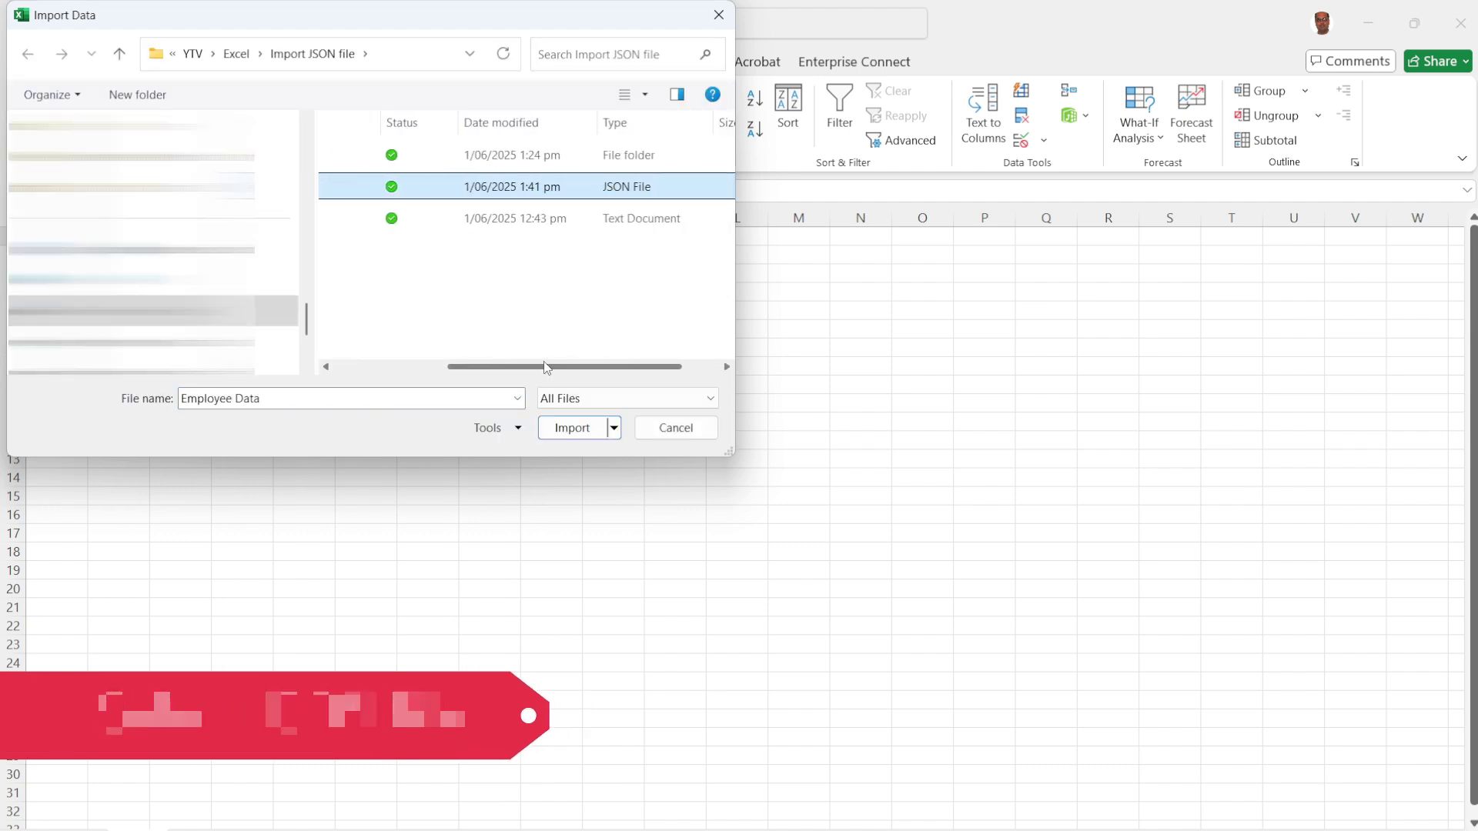
pyautogui.click(572, 428)
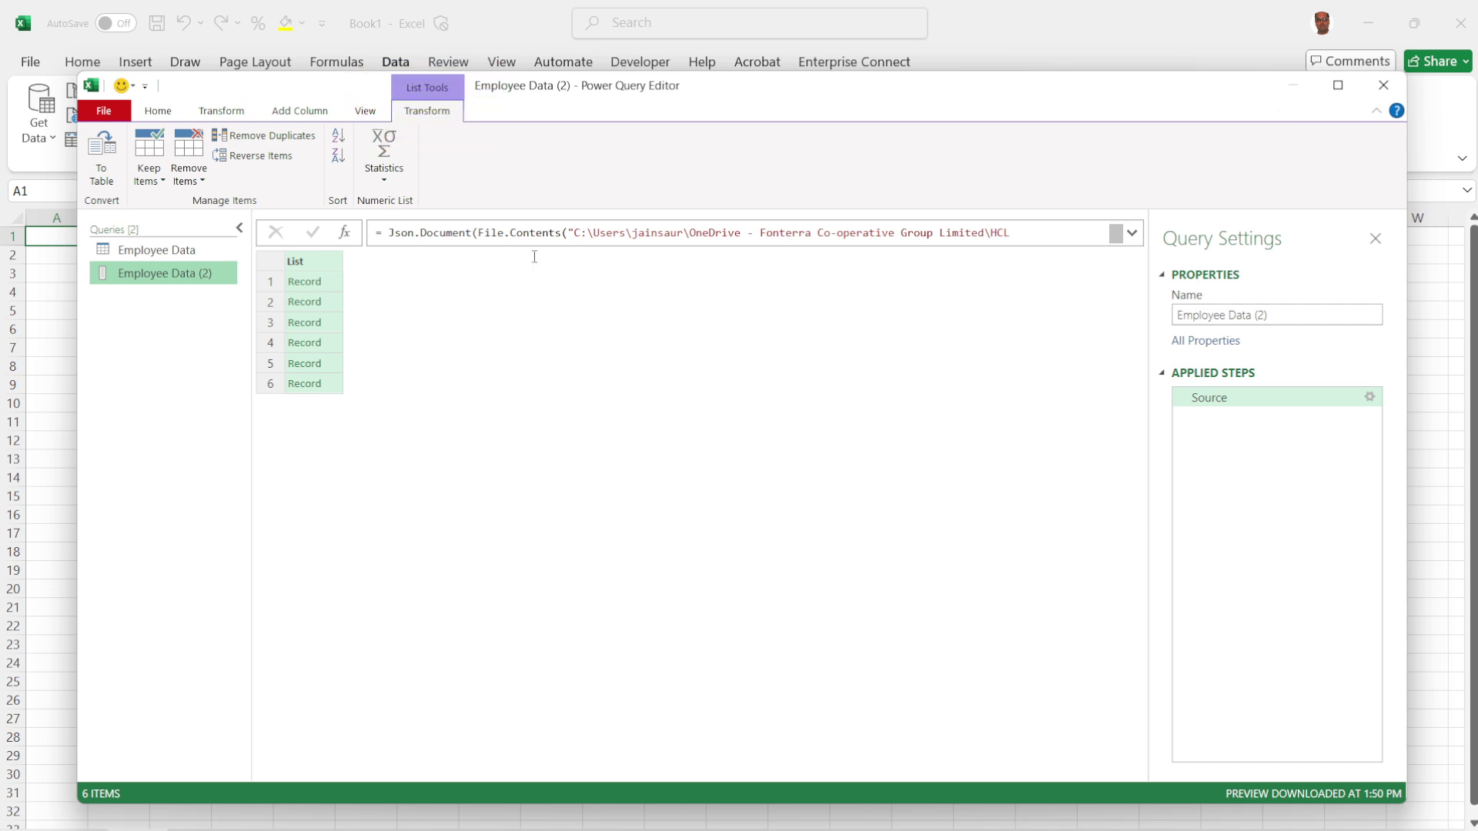
# Convert the six-record list to a table using the default delimiter.
pyautogui.click(112, 183)
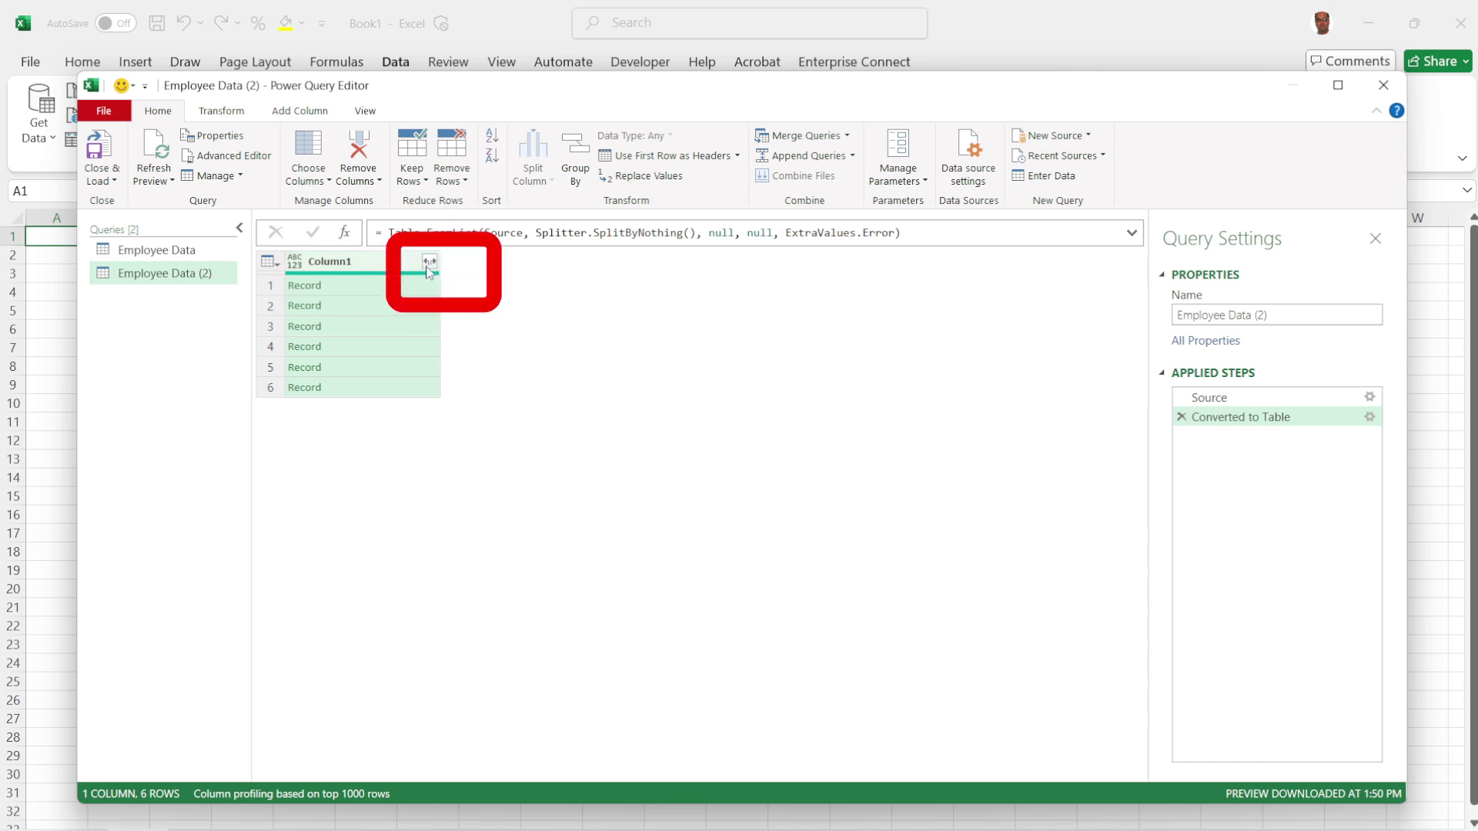
# Expand Column1 into Name, is_married, age, address, phone, car and bank without prefixes; maximize the editor.
pyautogui.click(429, 262)
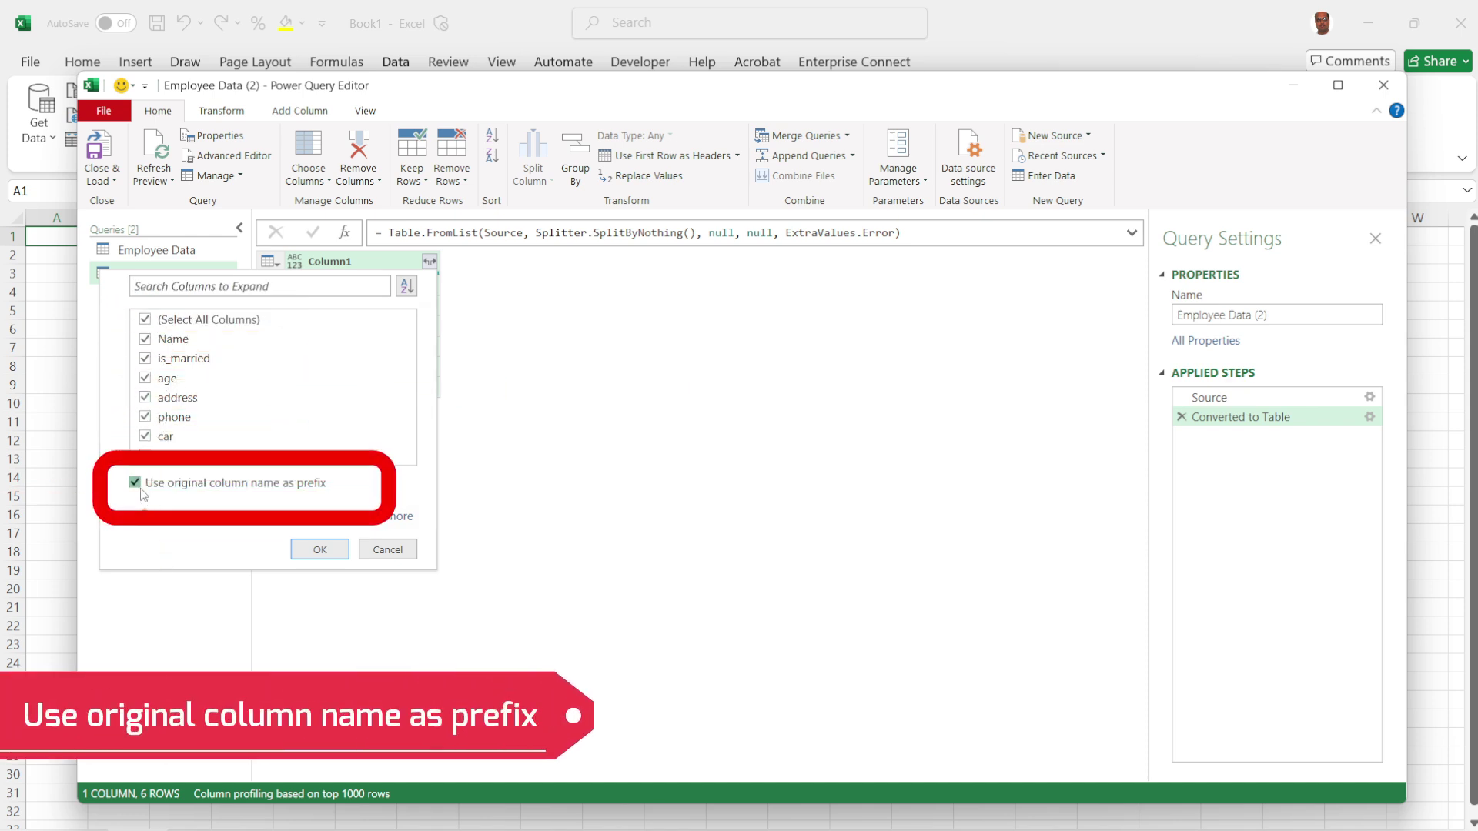
pyautogui.click(140, 488)
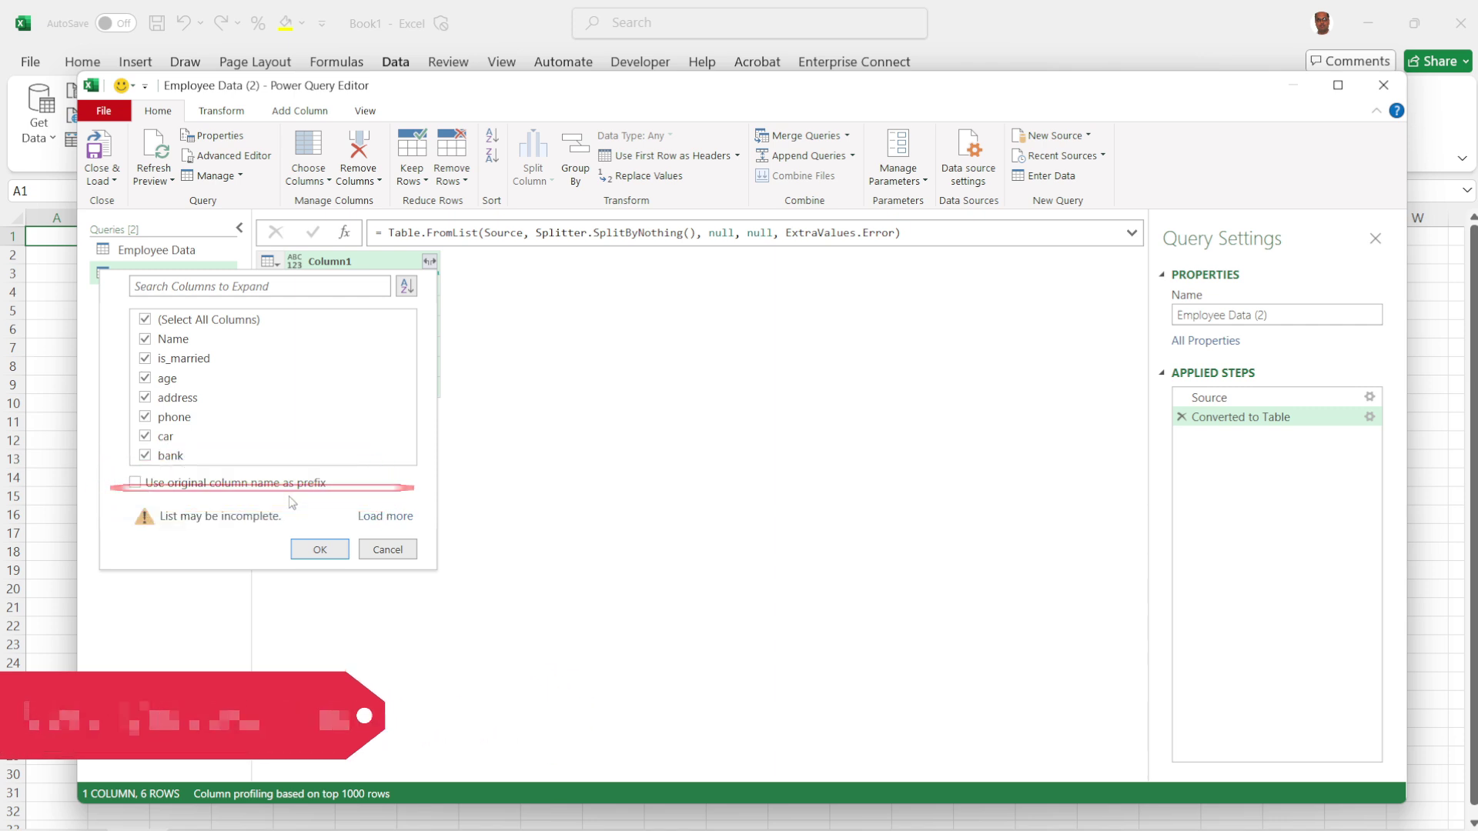
pyautogui.click(322, 551)
pyautogui.press('super+Up')
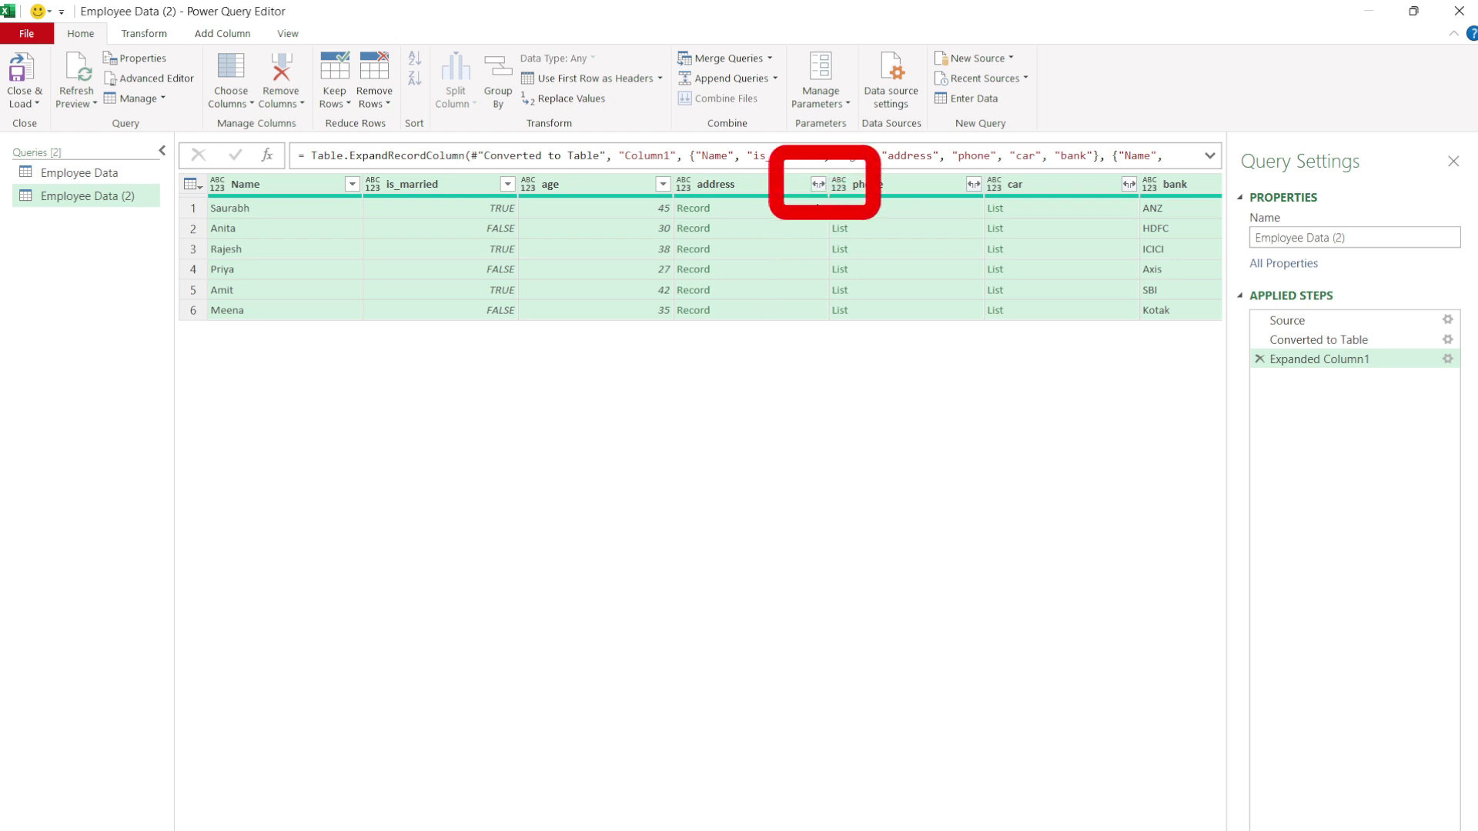
# Expand the address column into street, city, state and postal_code columns.
pyautogui.click(817, 185)
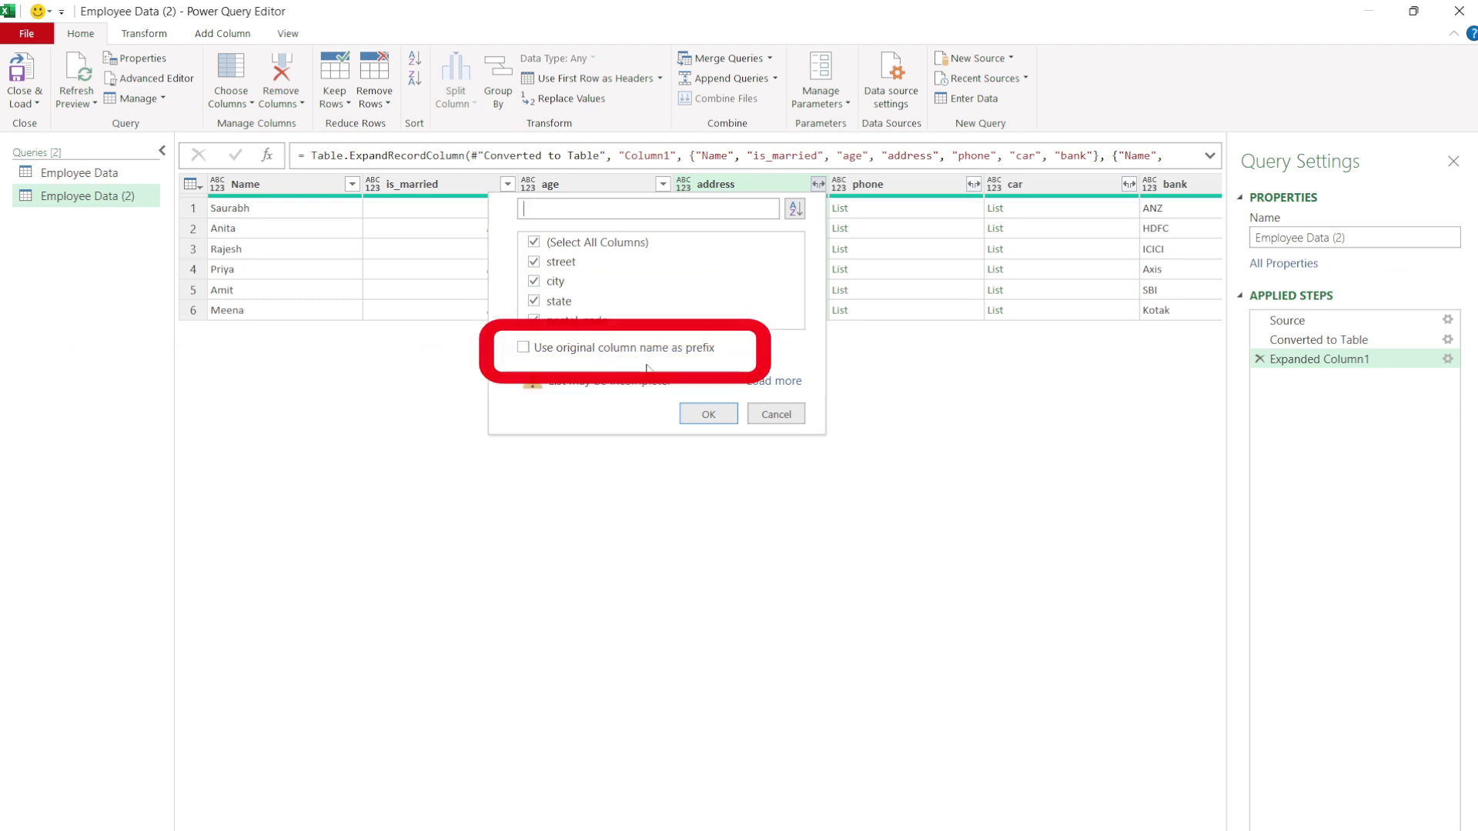
pyautogui.click(709, 415)
pyautogui.moveTo(731, 201)
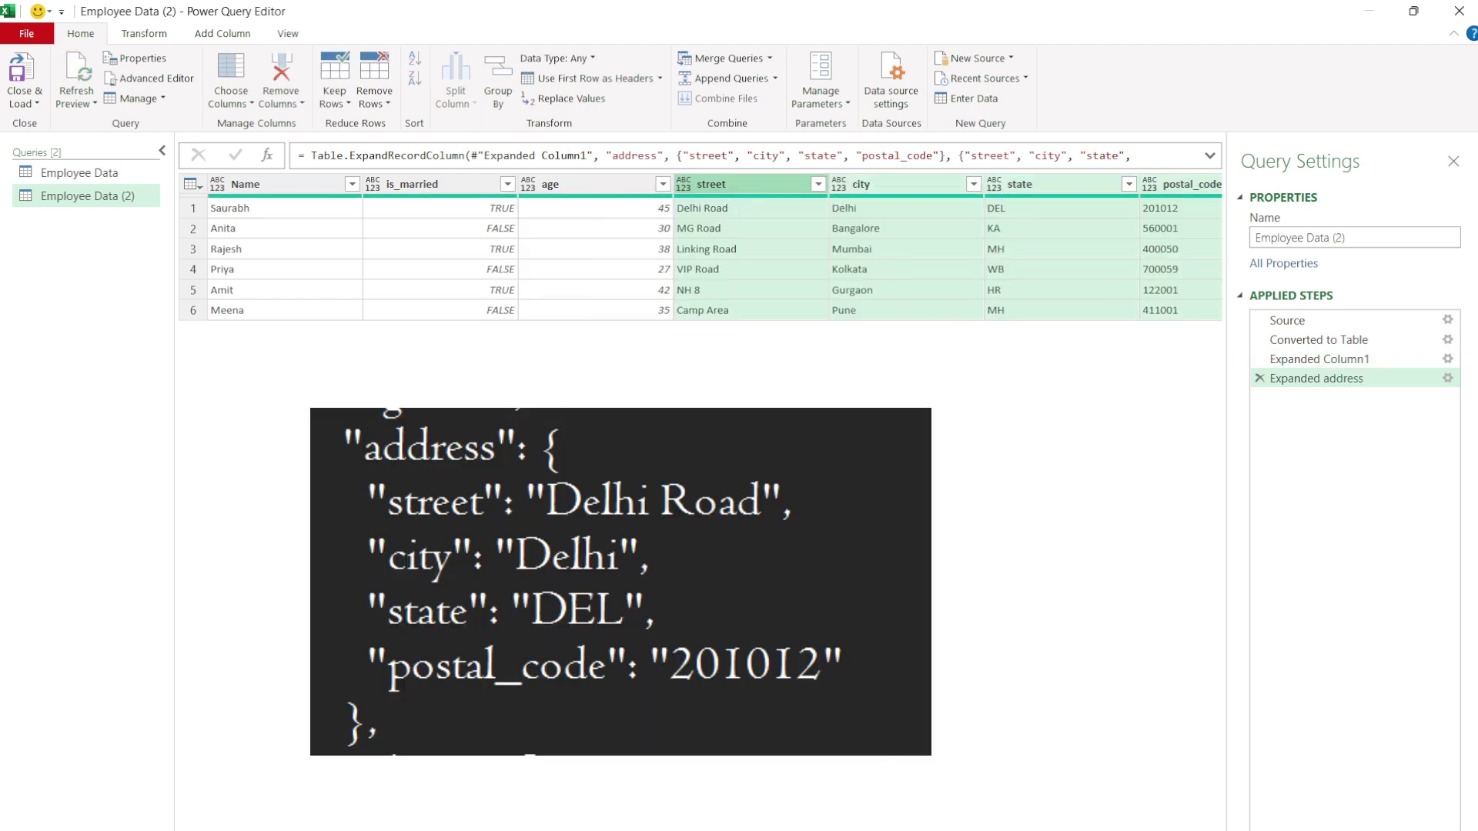
pyautogui.hscroll(3, 716, 254)
pyautogui.hscroll(2, 702, 255)
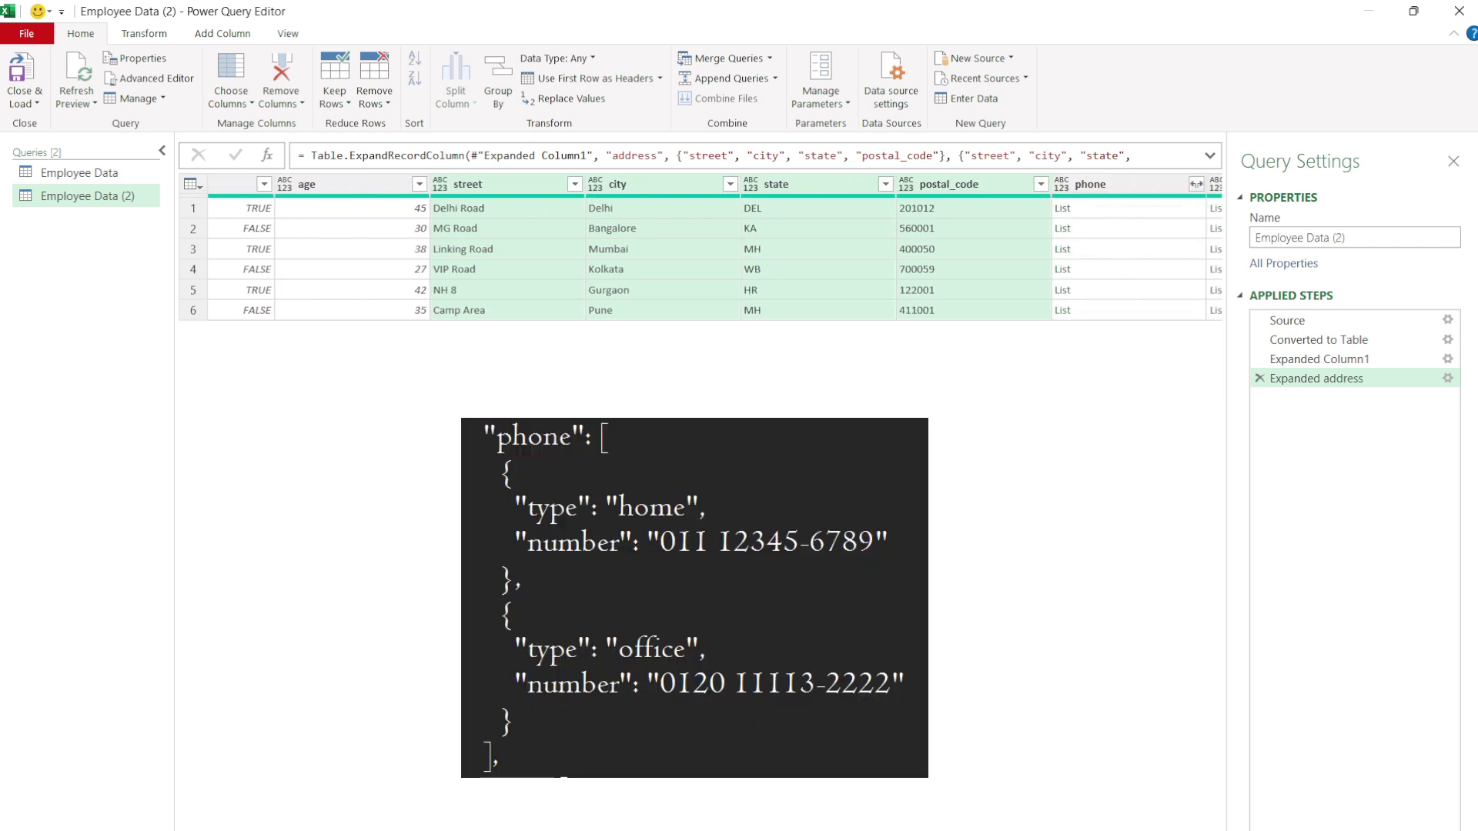
pyautogui.hscroll(6, 847, 308)
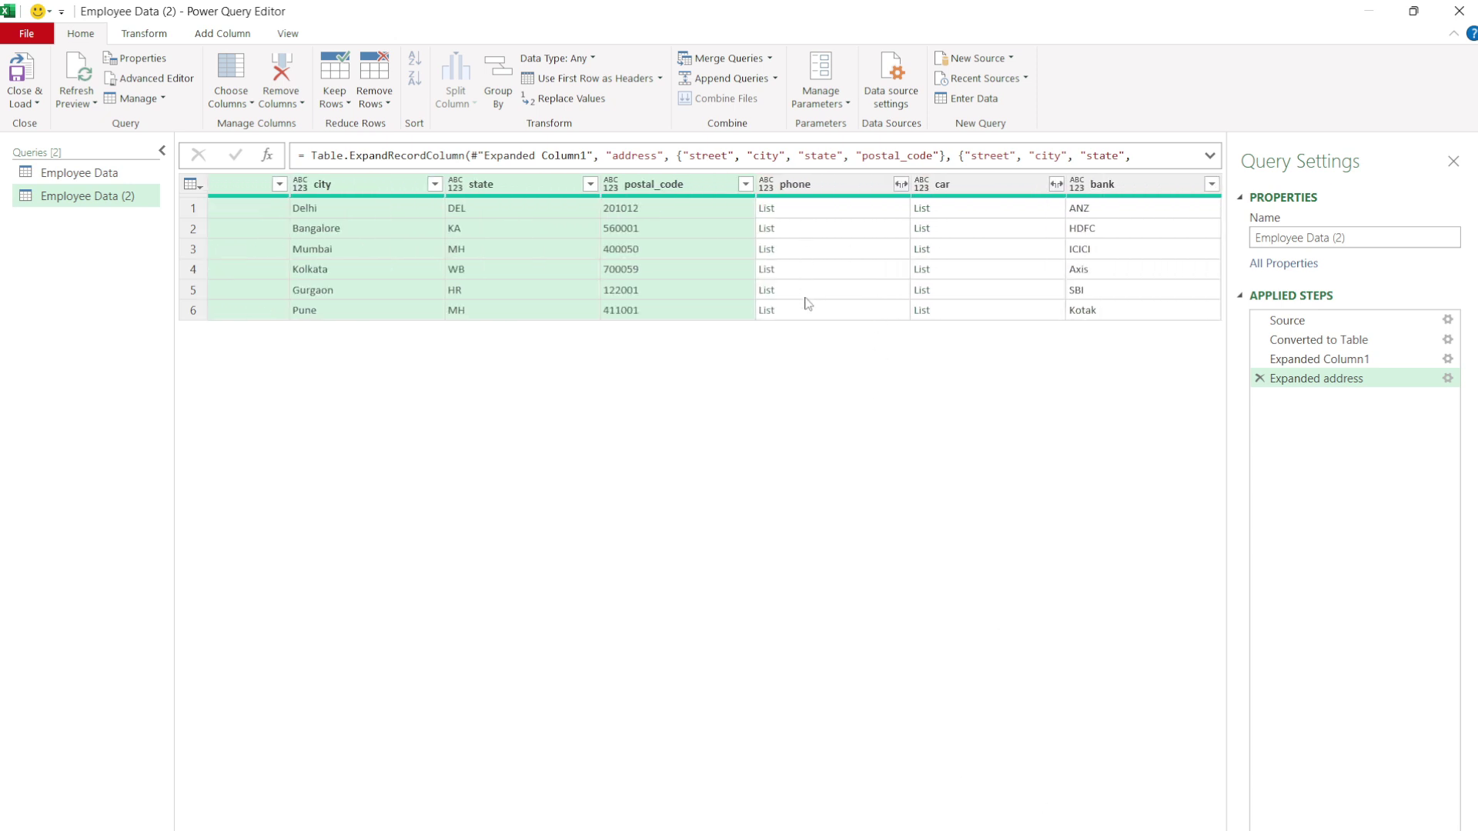
# Expand phone lists to new rows, then into type and number columns, giving 8 rows.
pyautogui.click(901, 186)
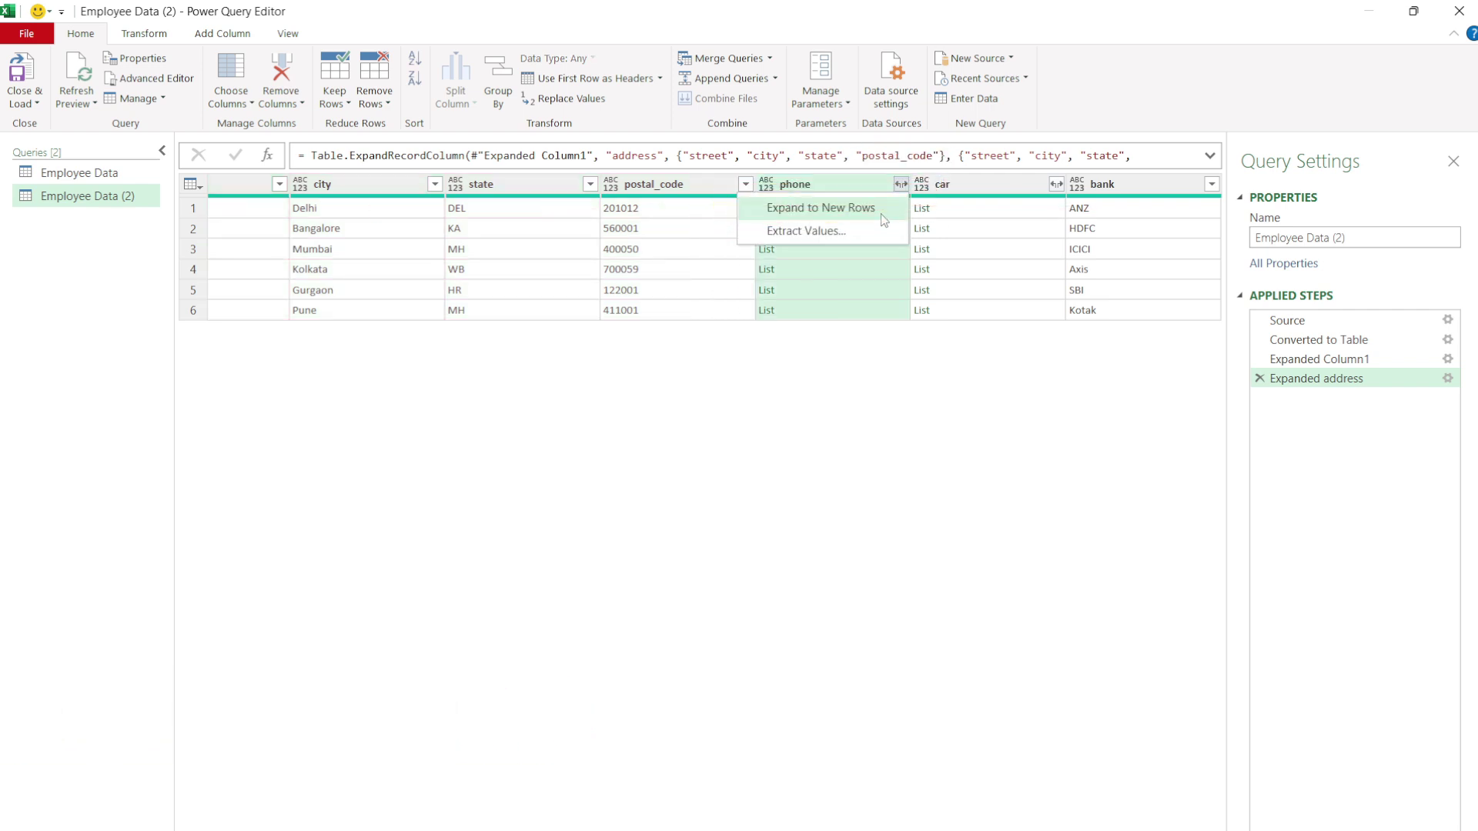
pyautogui.click(881, 214)
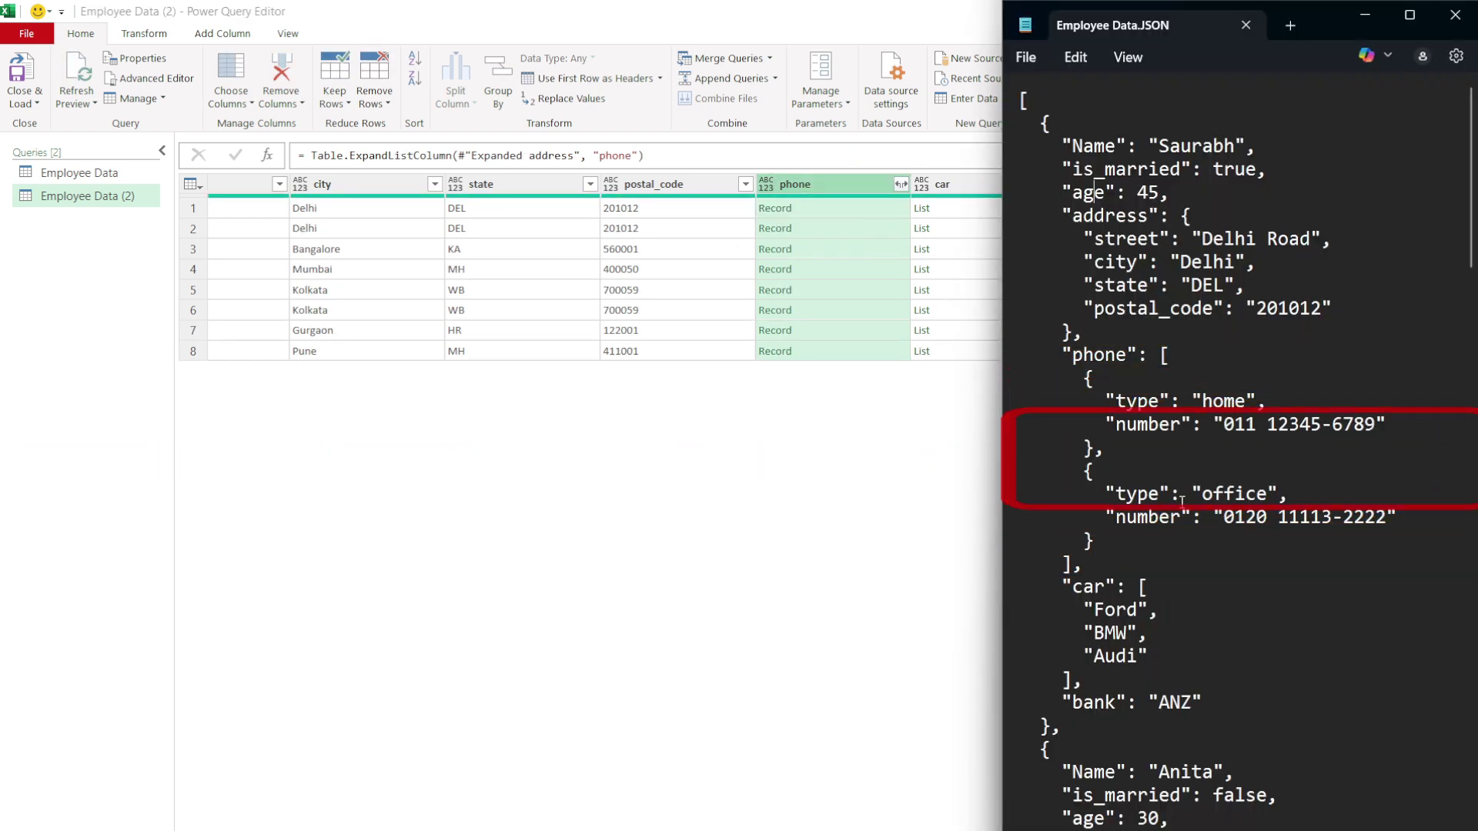
pyautogui.click(778, 445)
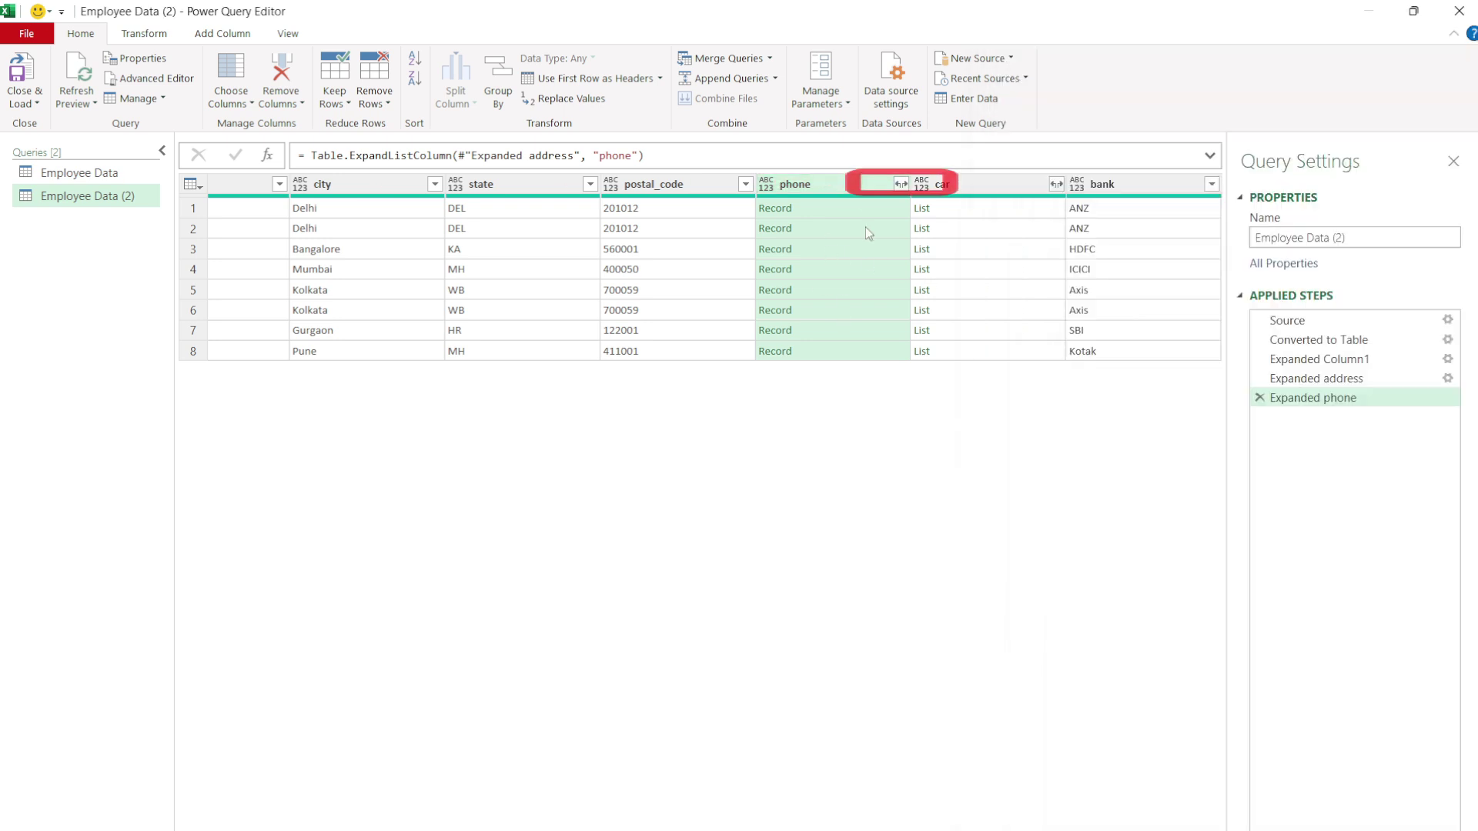
pyautogui.click(901, 184)
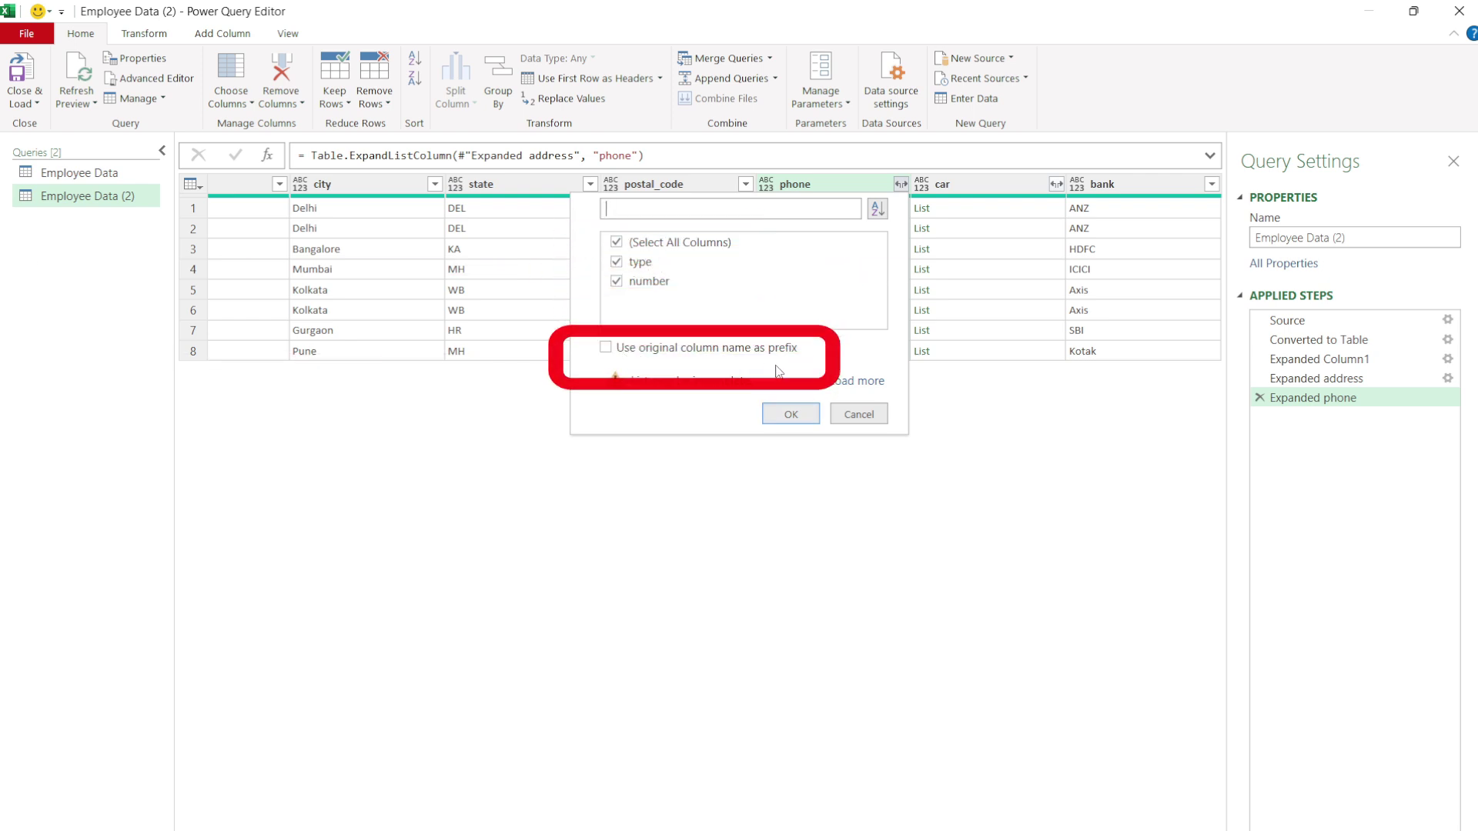
pyautogui.click(791, 416)
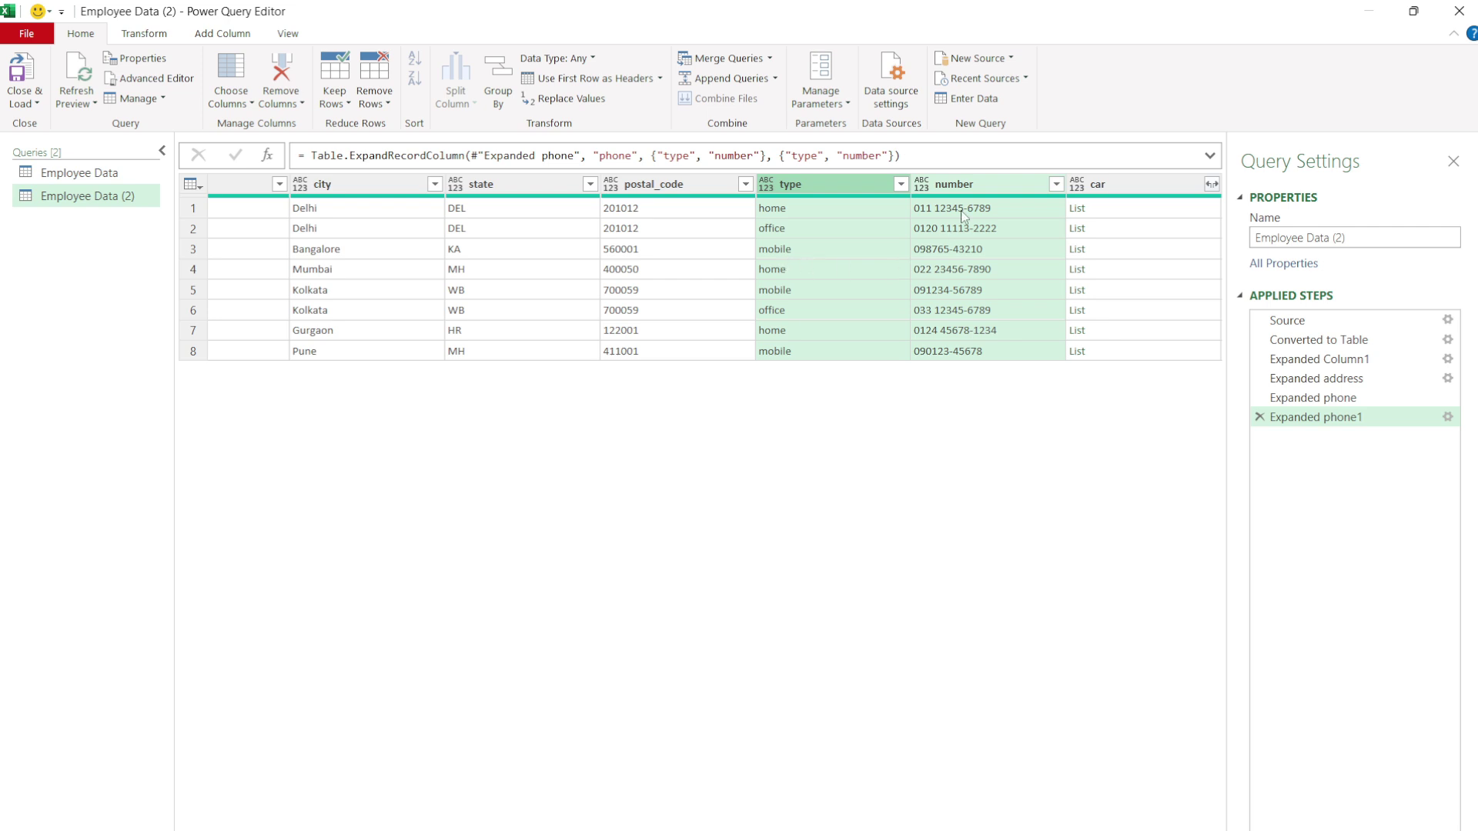
# Extract each car list as comma-delimited text, such as Ford,BMW,Audi.
pyautogui.hscroll(2, 990, 283)
pyautogui.hotkey('alt', 'Tab')
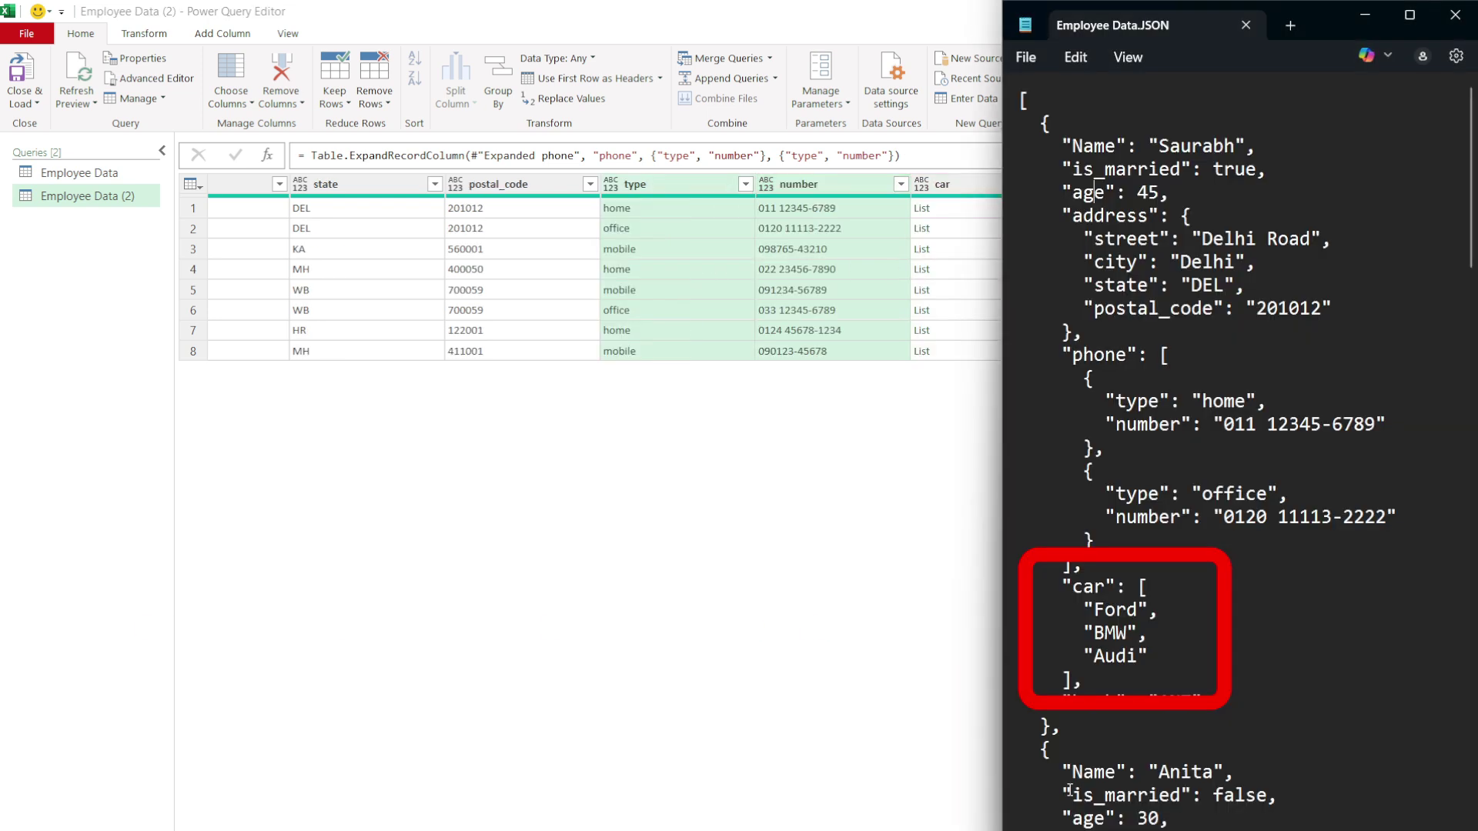
pyautogui.hotkey('alt', 'Tab')
pyautogui.click(966, 188)
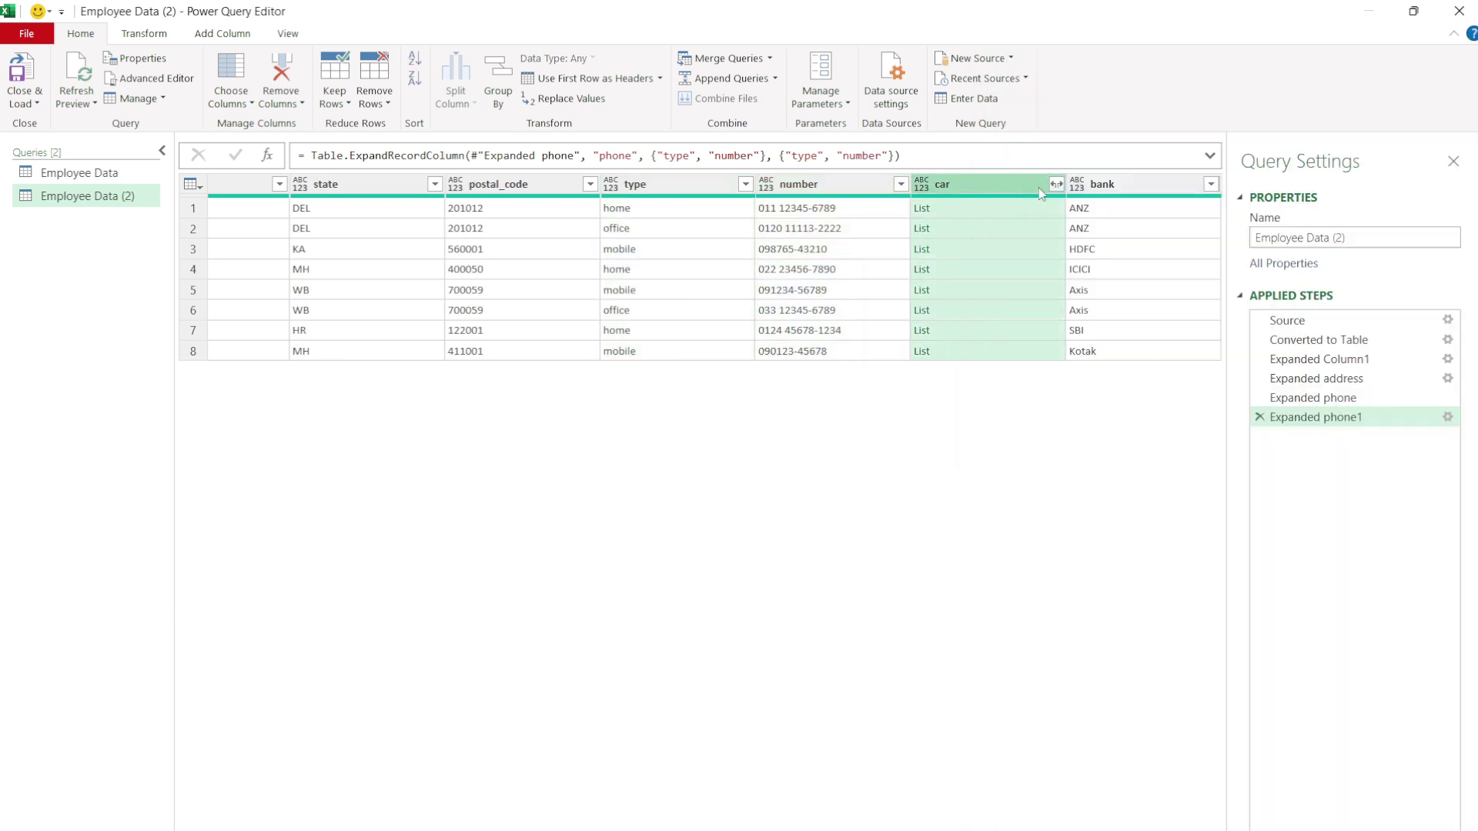
pyautogui.click(1057, 185)
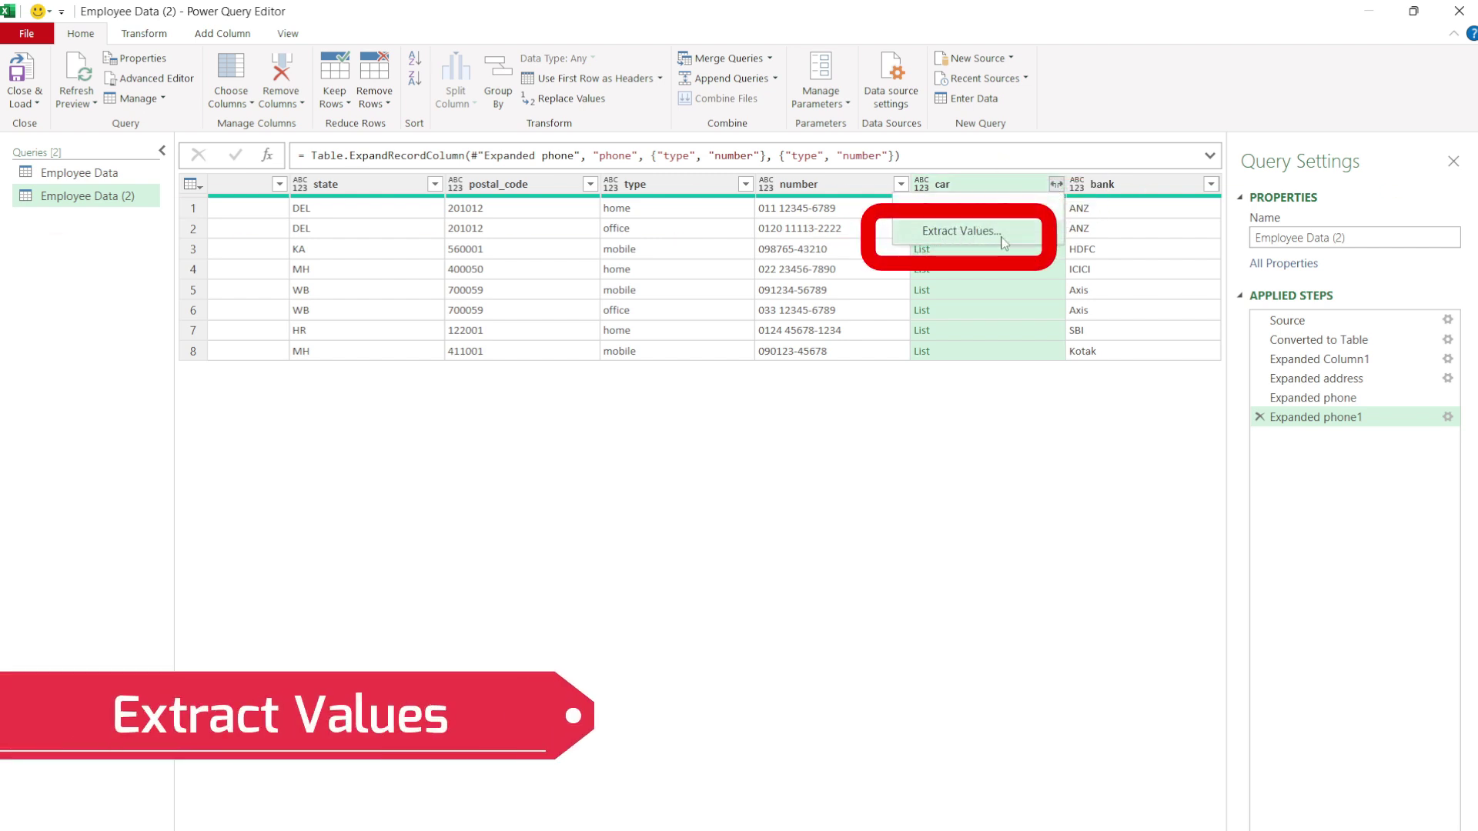
pyautogui.click(963, 231)
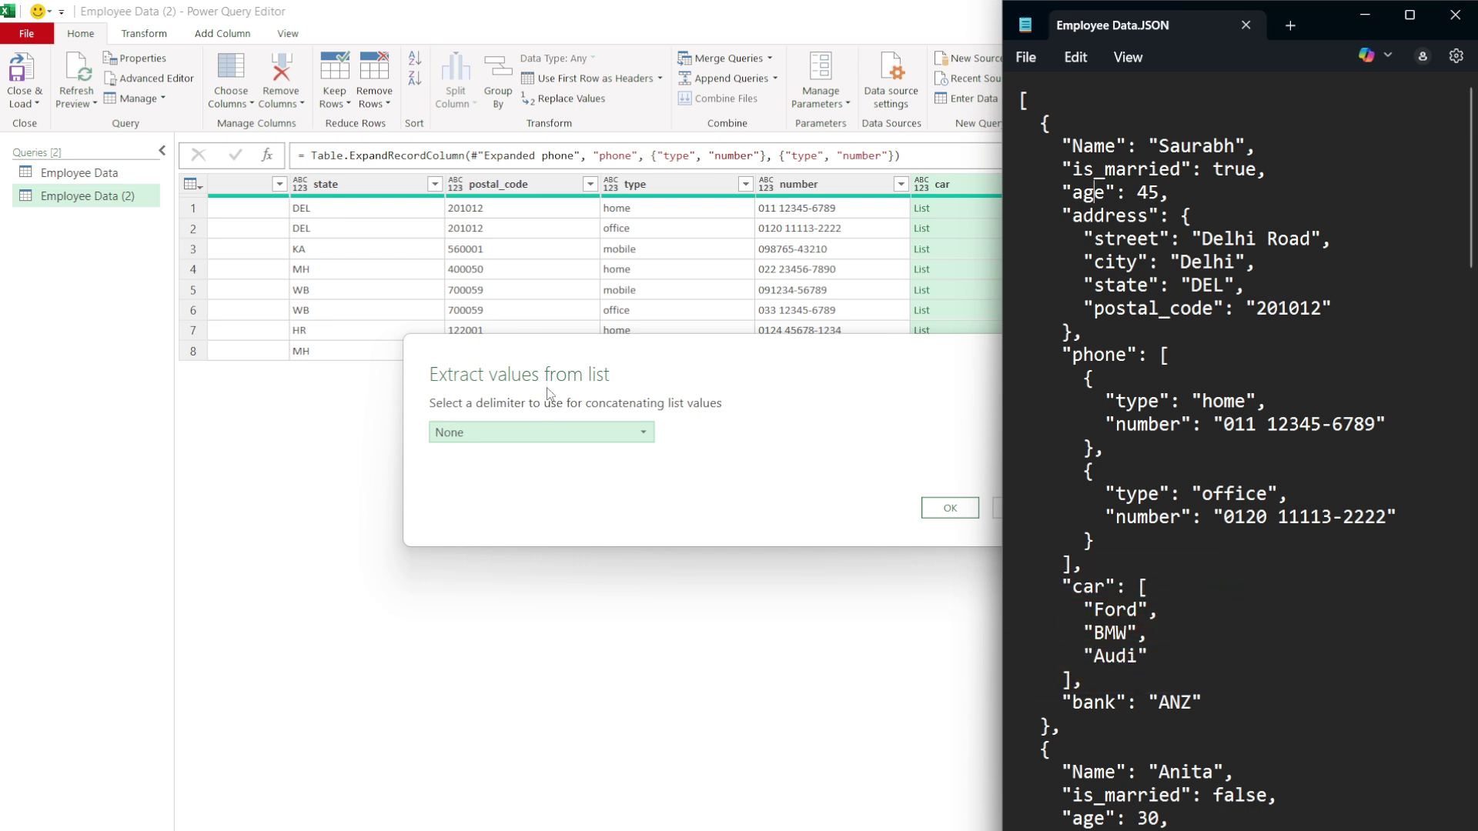
pyautogui.click(529, 432)
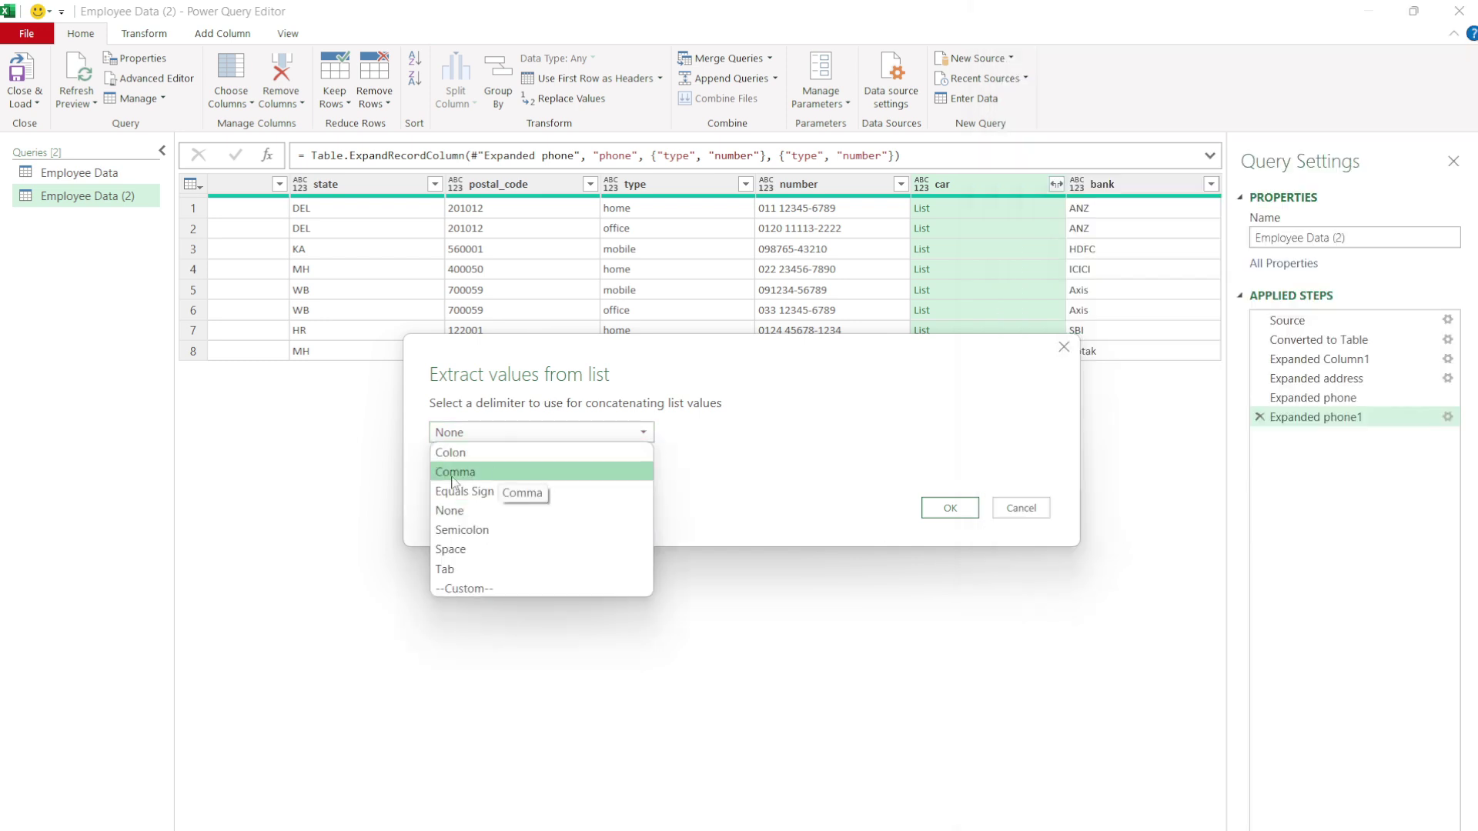
pyautogui.click(484, 476)
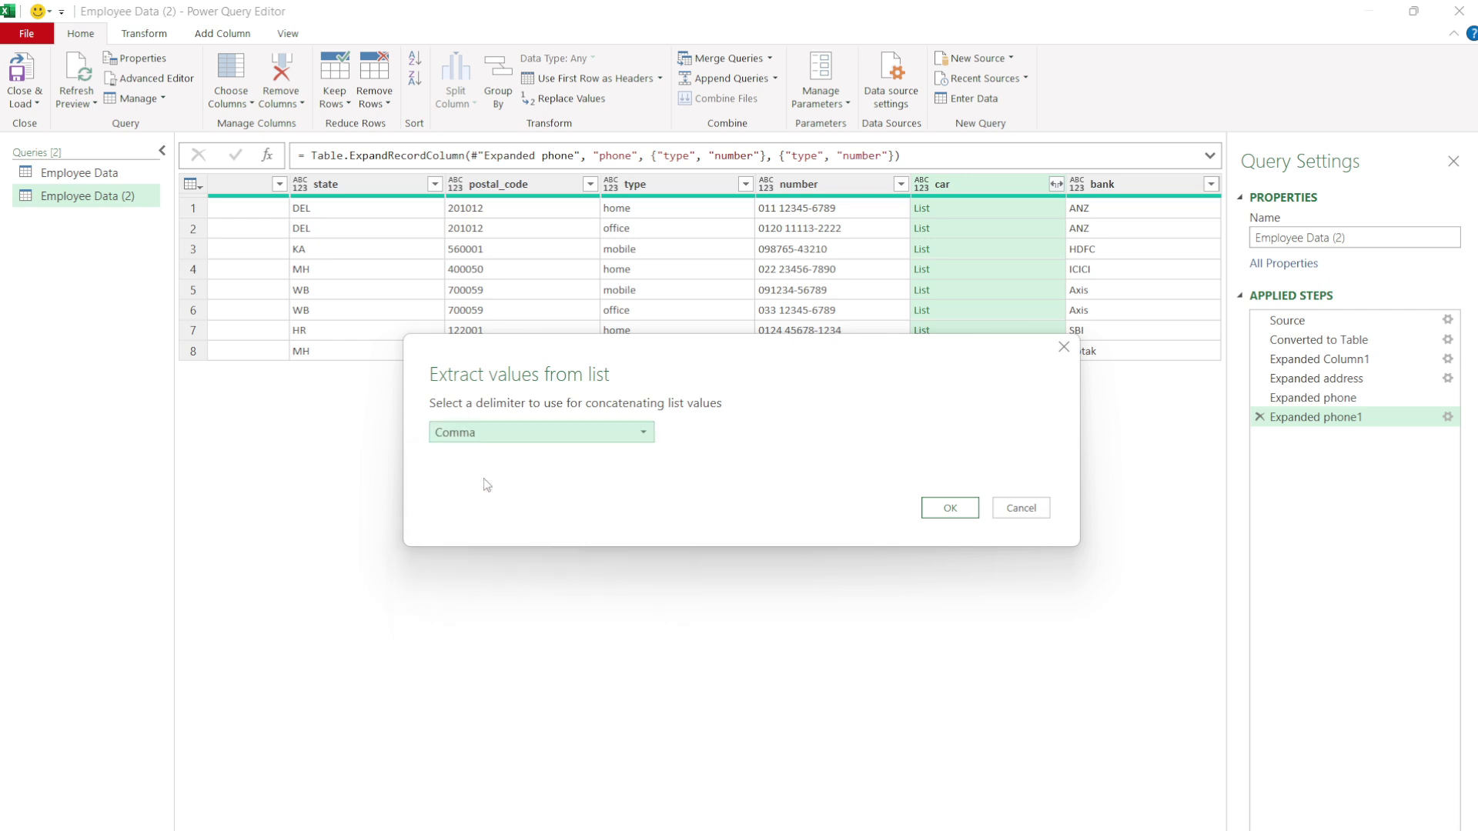
pyautogui.click(952, 510)
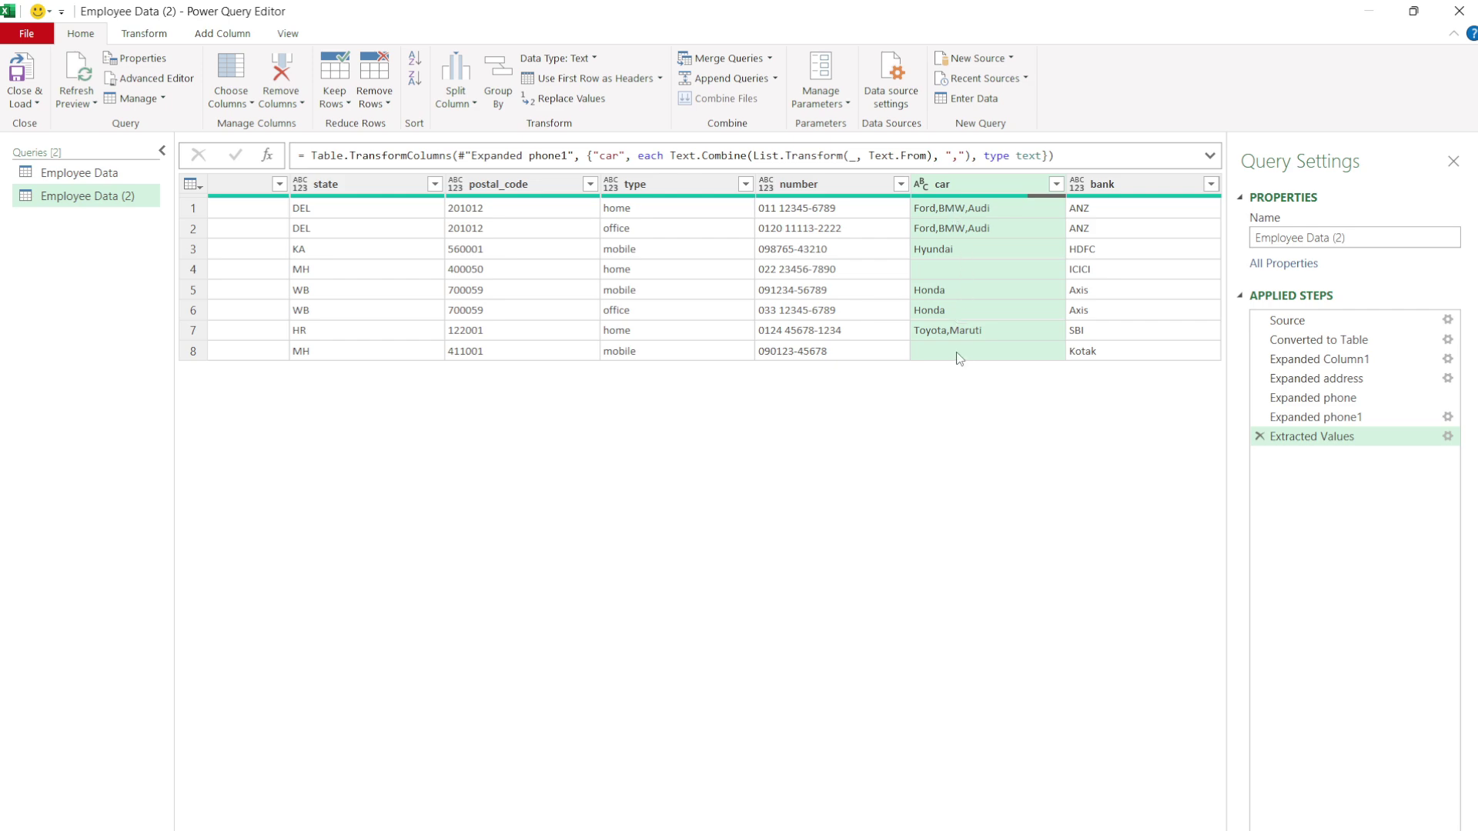
# Select the phone type column and begin a Pivot Column on it.
pyautogui.hscroll(-5, 960, 359)
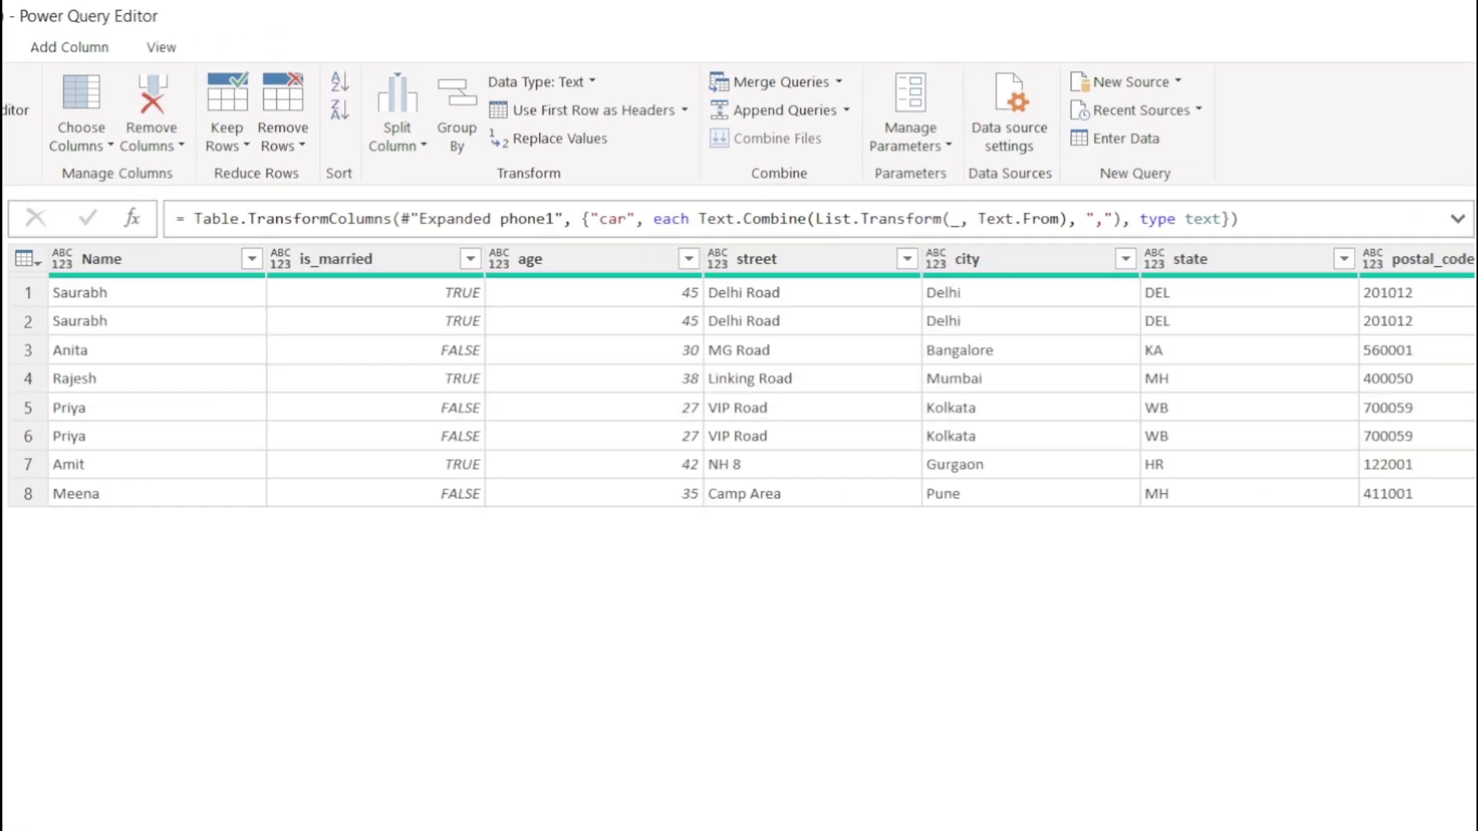
pyautogui.hscroll(7, 762, 377)
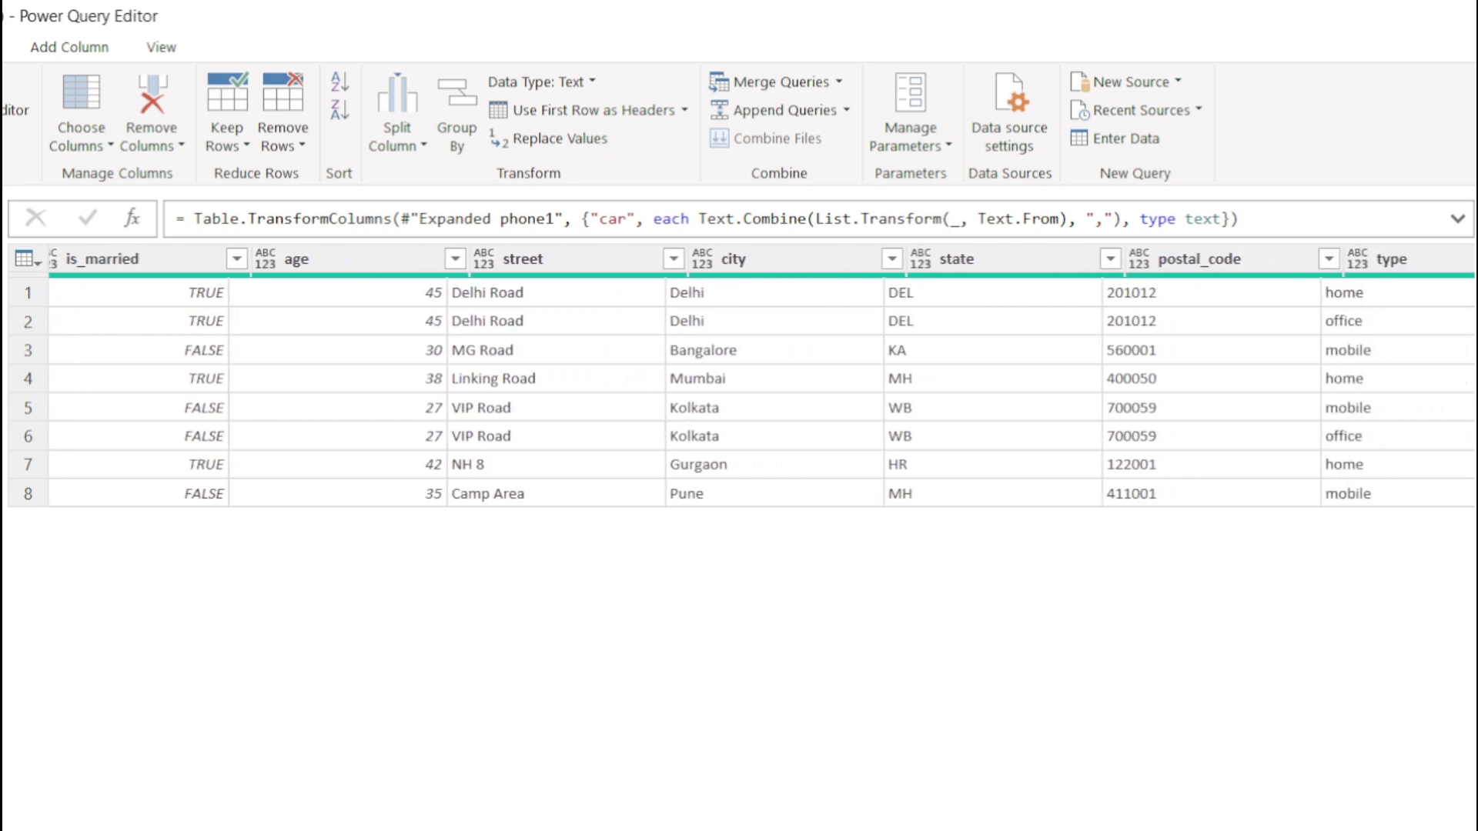
pyautogui.hscroll(1, 880, 271)
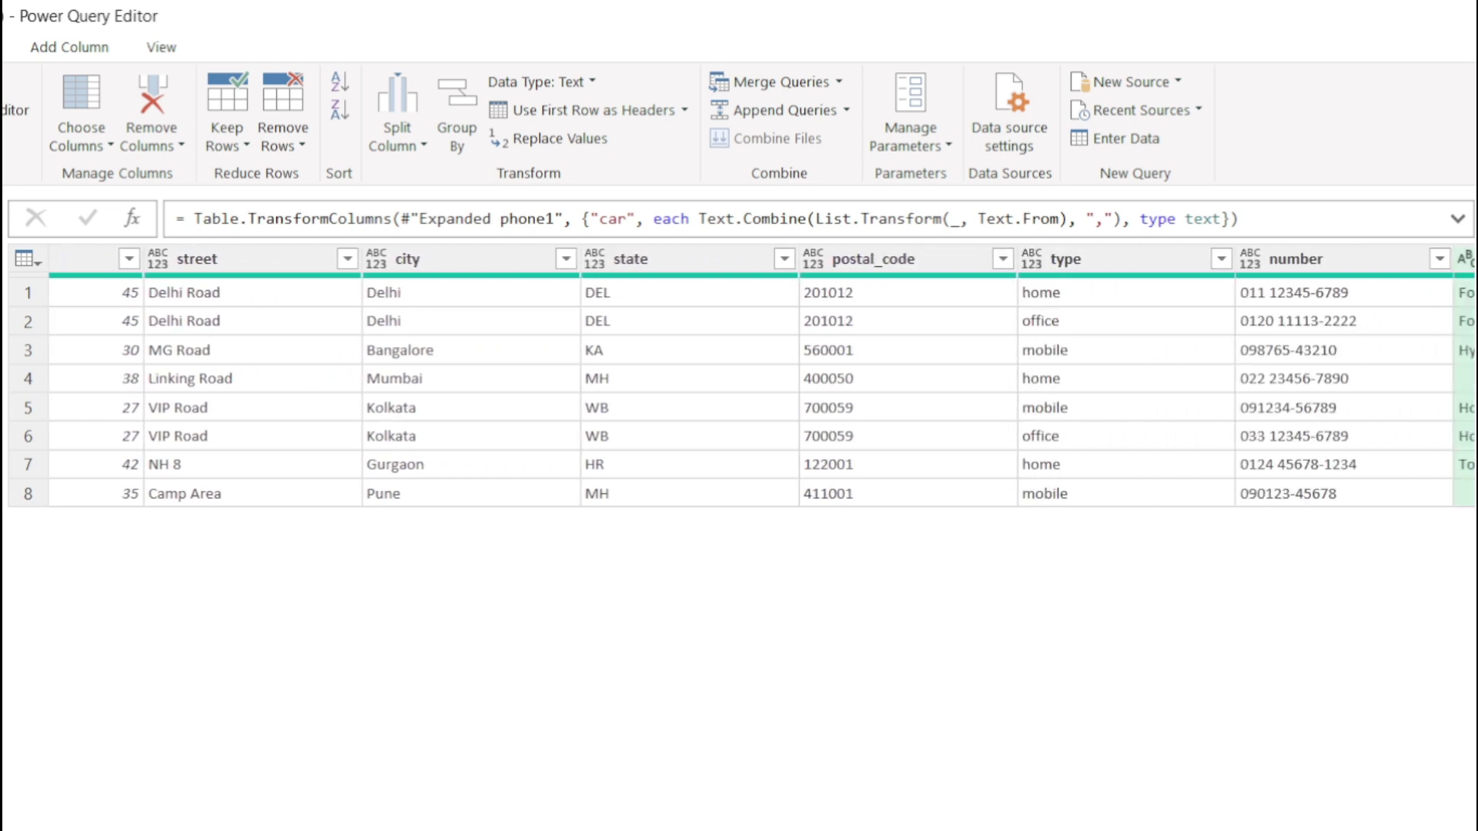
pyautogui.hscroll(-3, 880, 271)
pyautogui.hscroll(5, 880, 271)
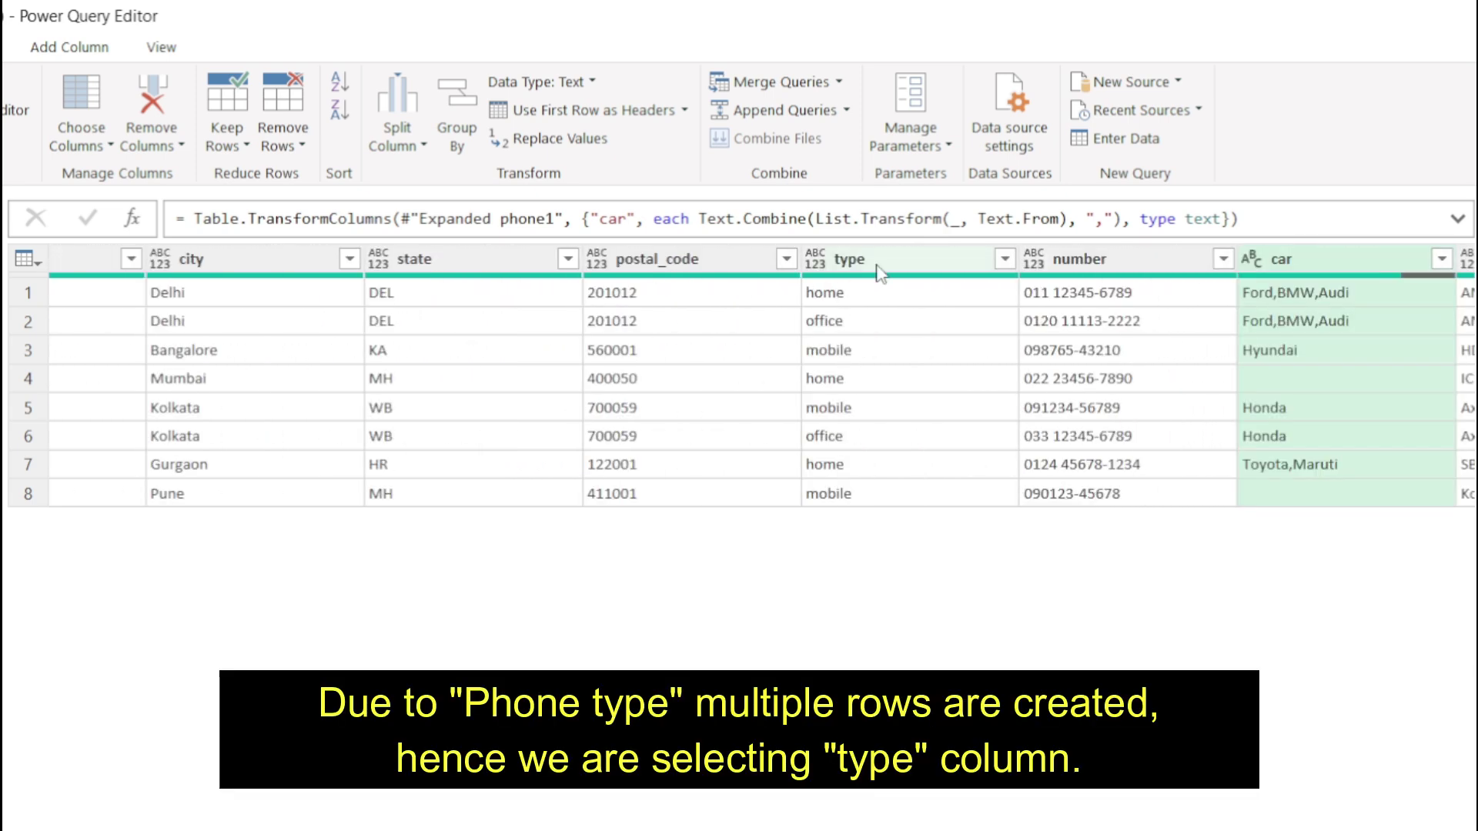
pyautogui.click(878, 266)
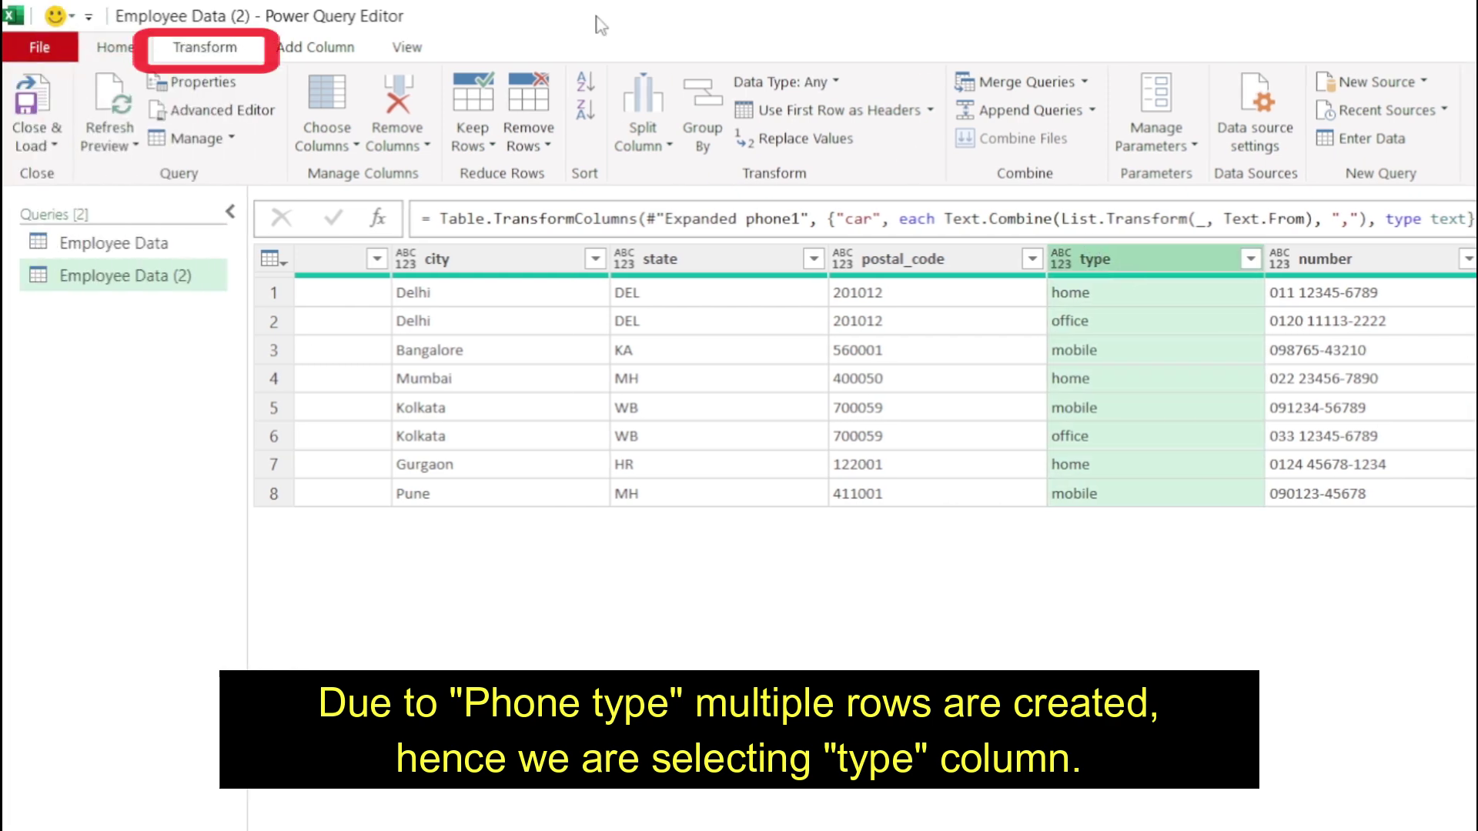
pyautogui.click(204, 47)
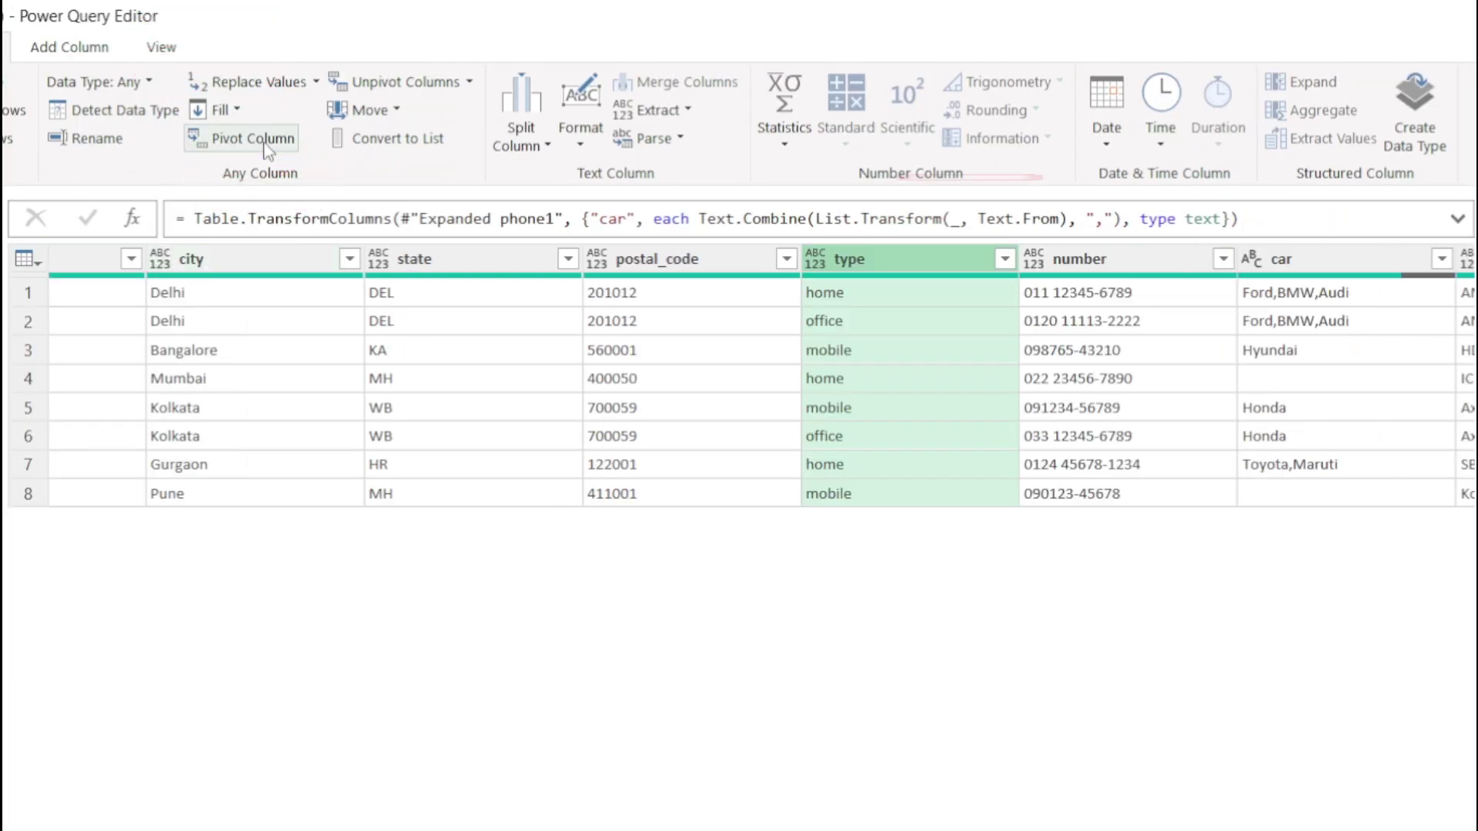
pyautogui.click(290, 142)
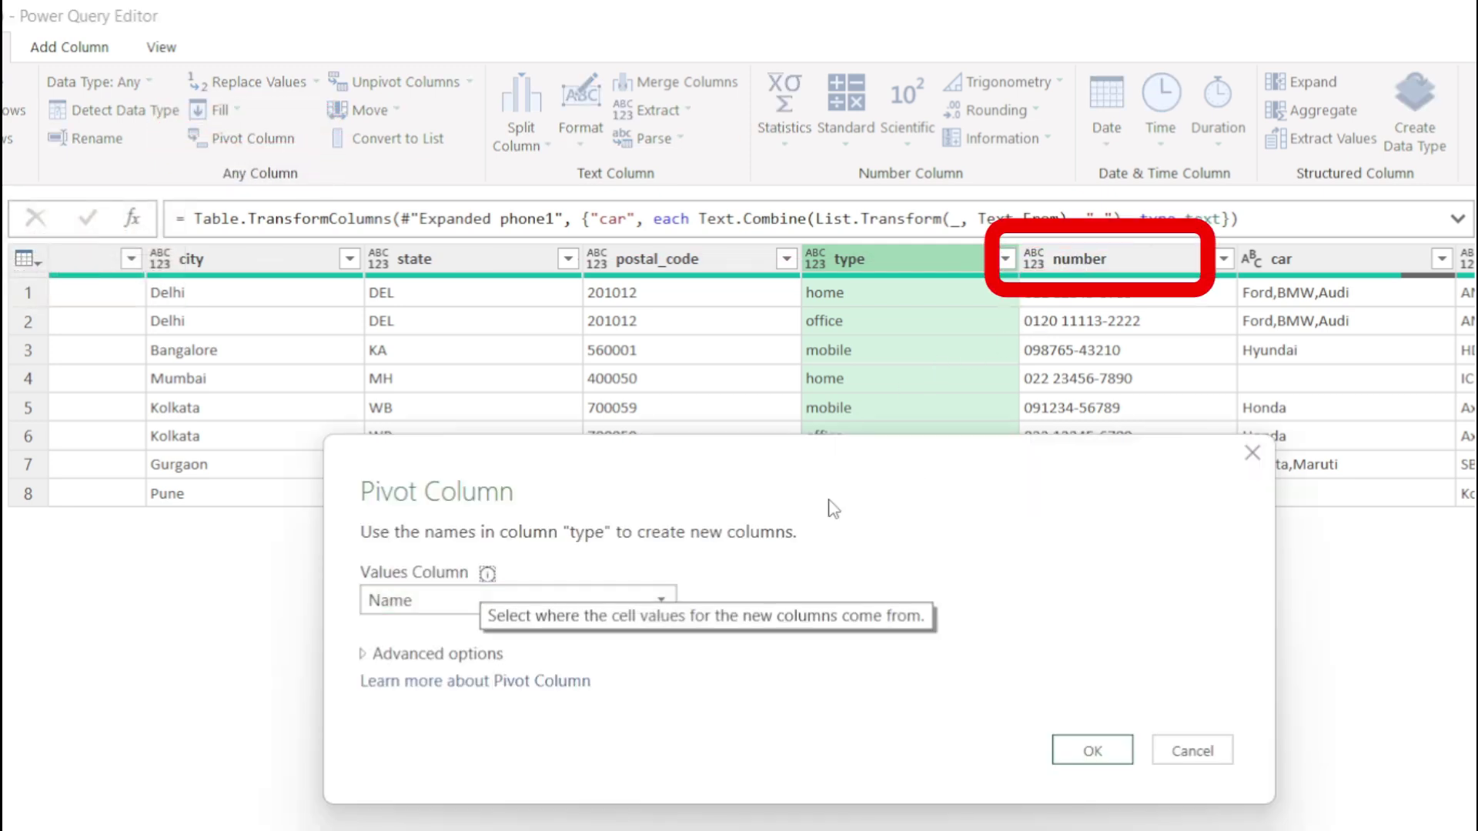
# Pivot using number as values with Don't Aggregate, giving one row per employee.
pyautogui.click(457, 608)
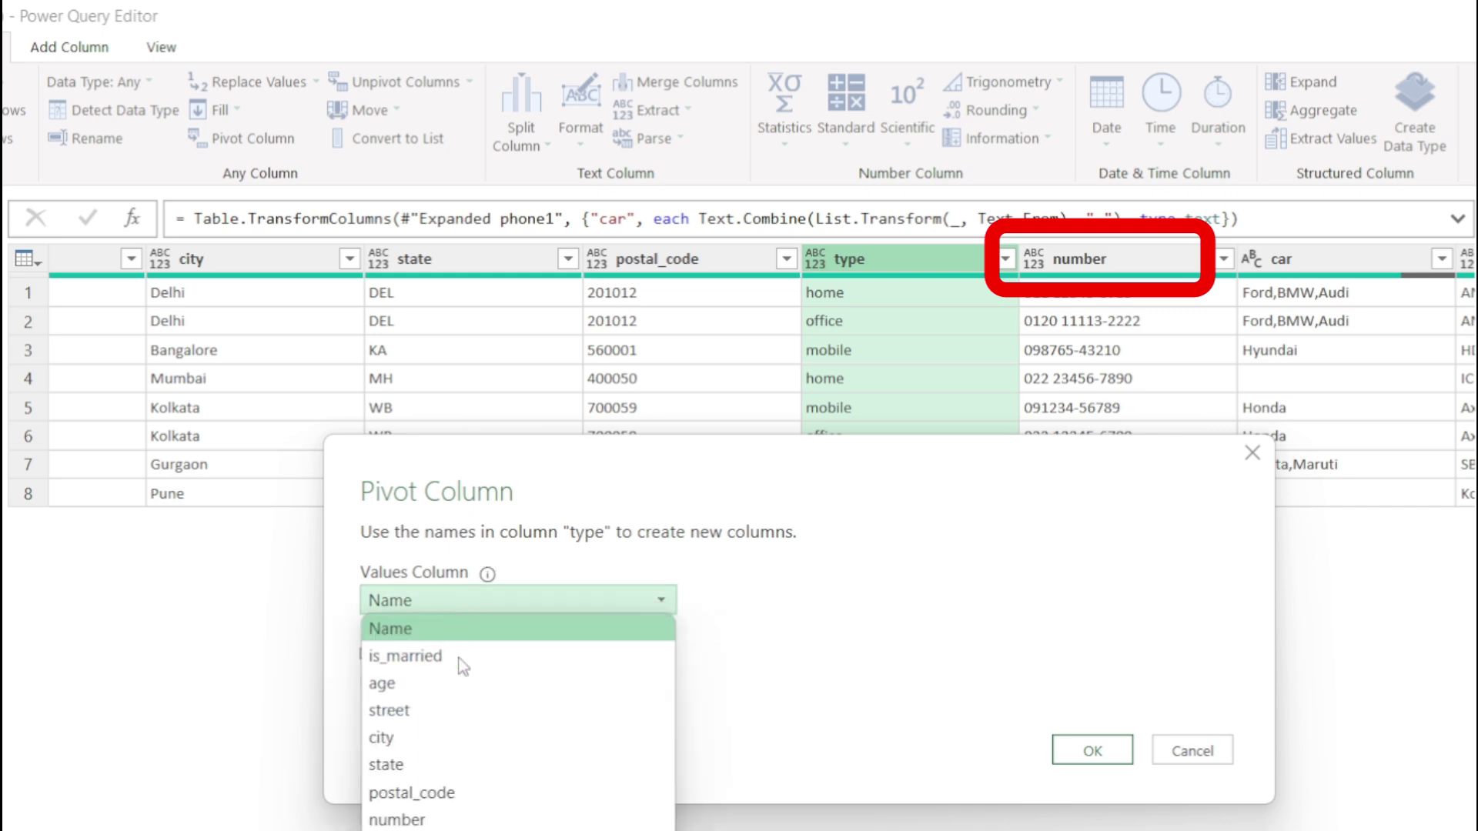
pyautogui.click(404, 821)
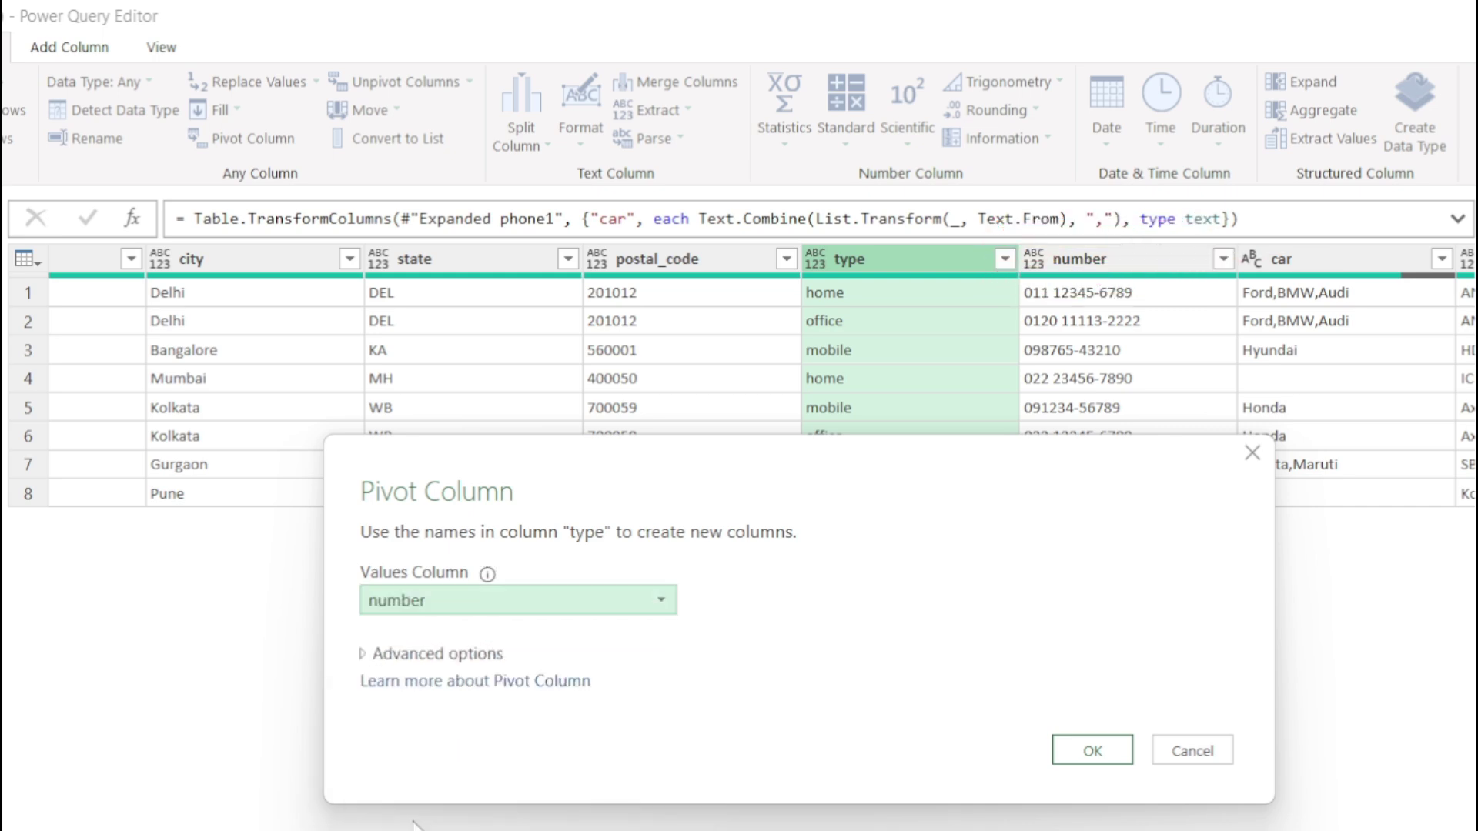
pyautogui.click(364, 655)
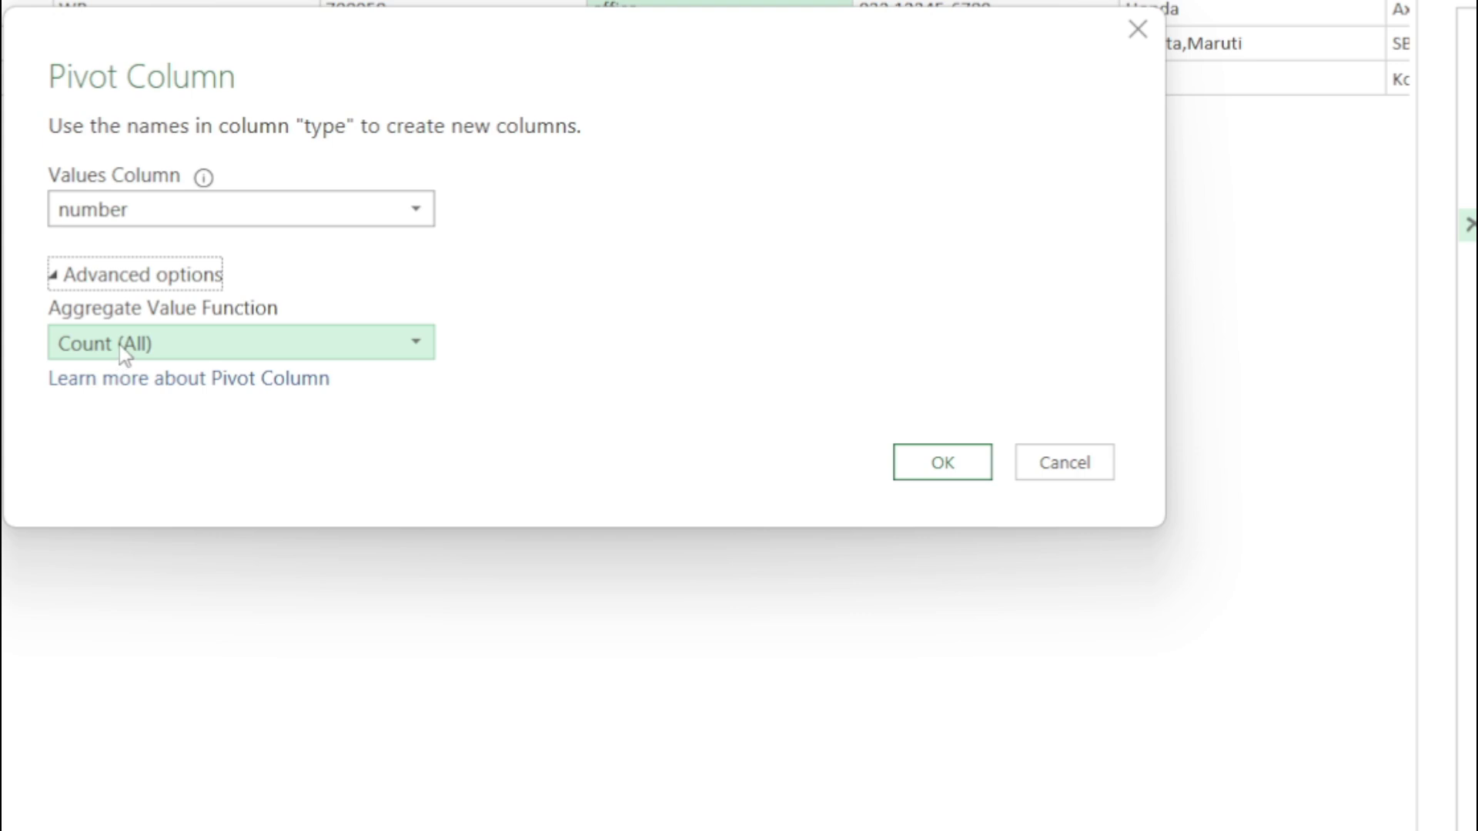
pyautogui.click(118, 345)
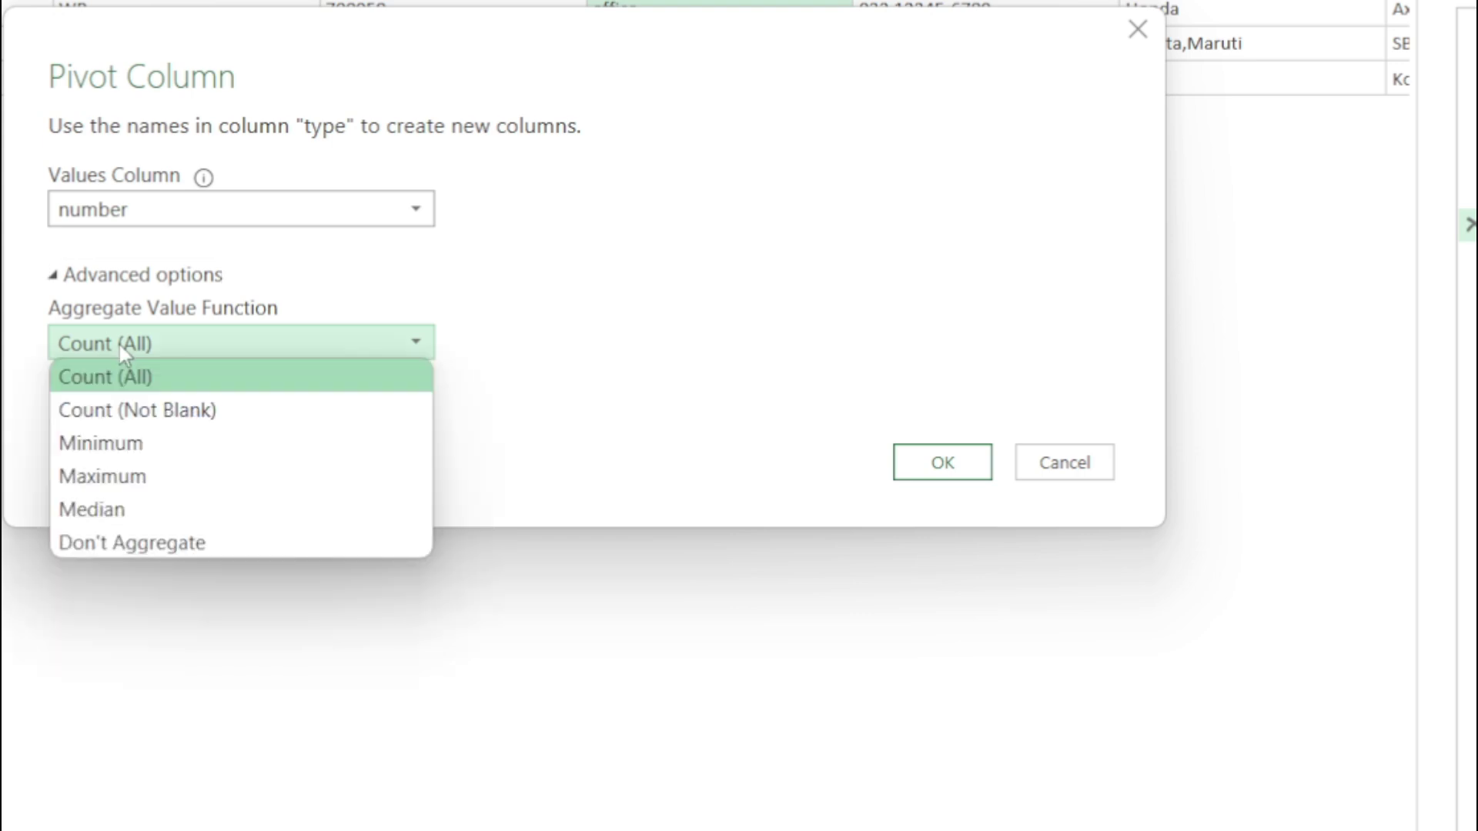
pyautogui.click(182, 543)
pyautogui.click(181, 543)
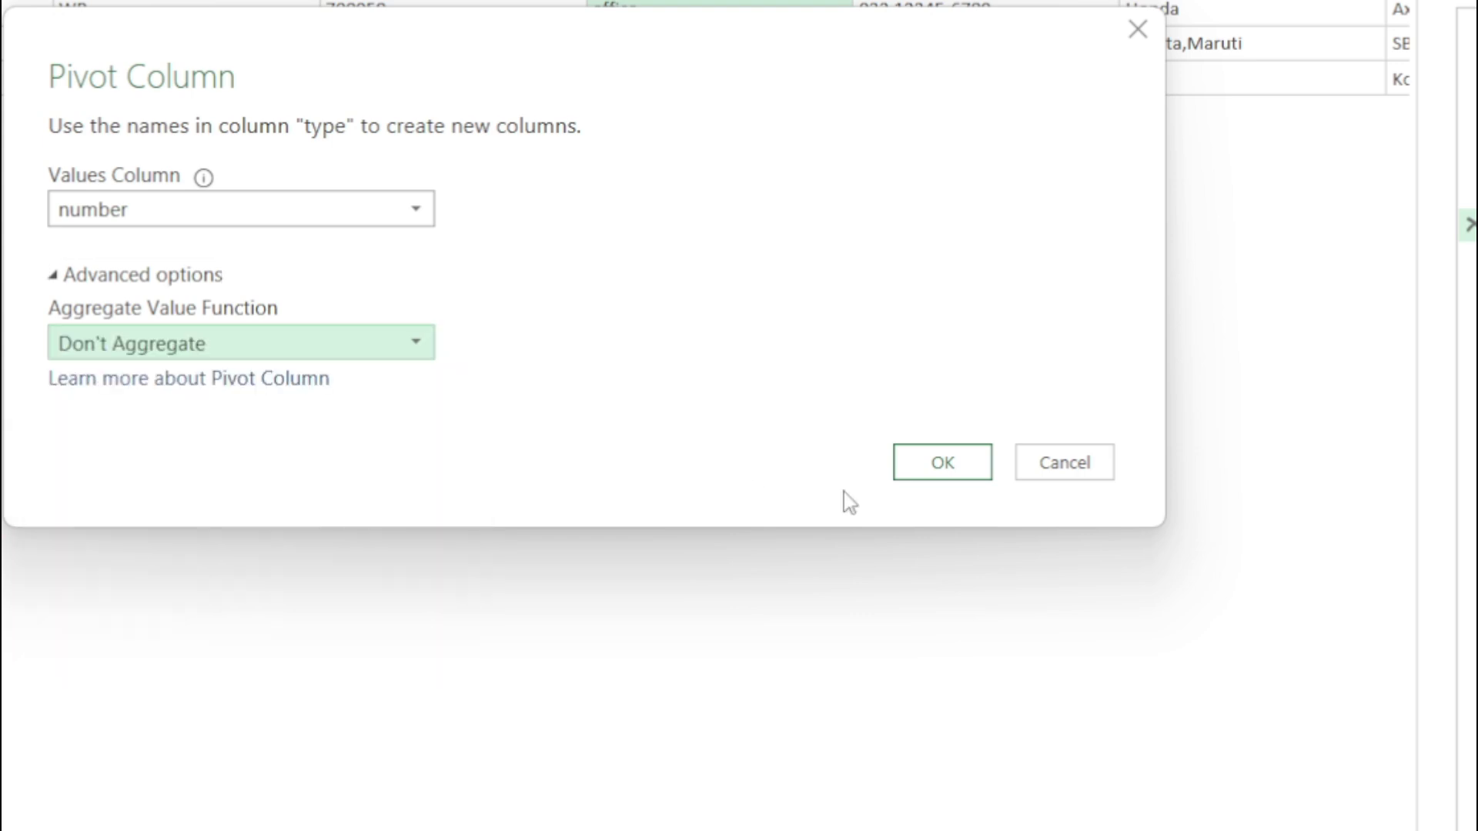
pyautogui.click(932, 466)
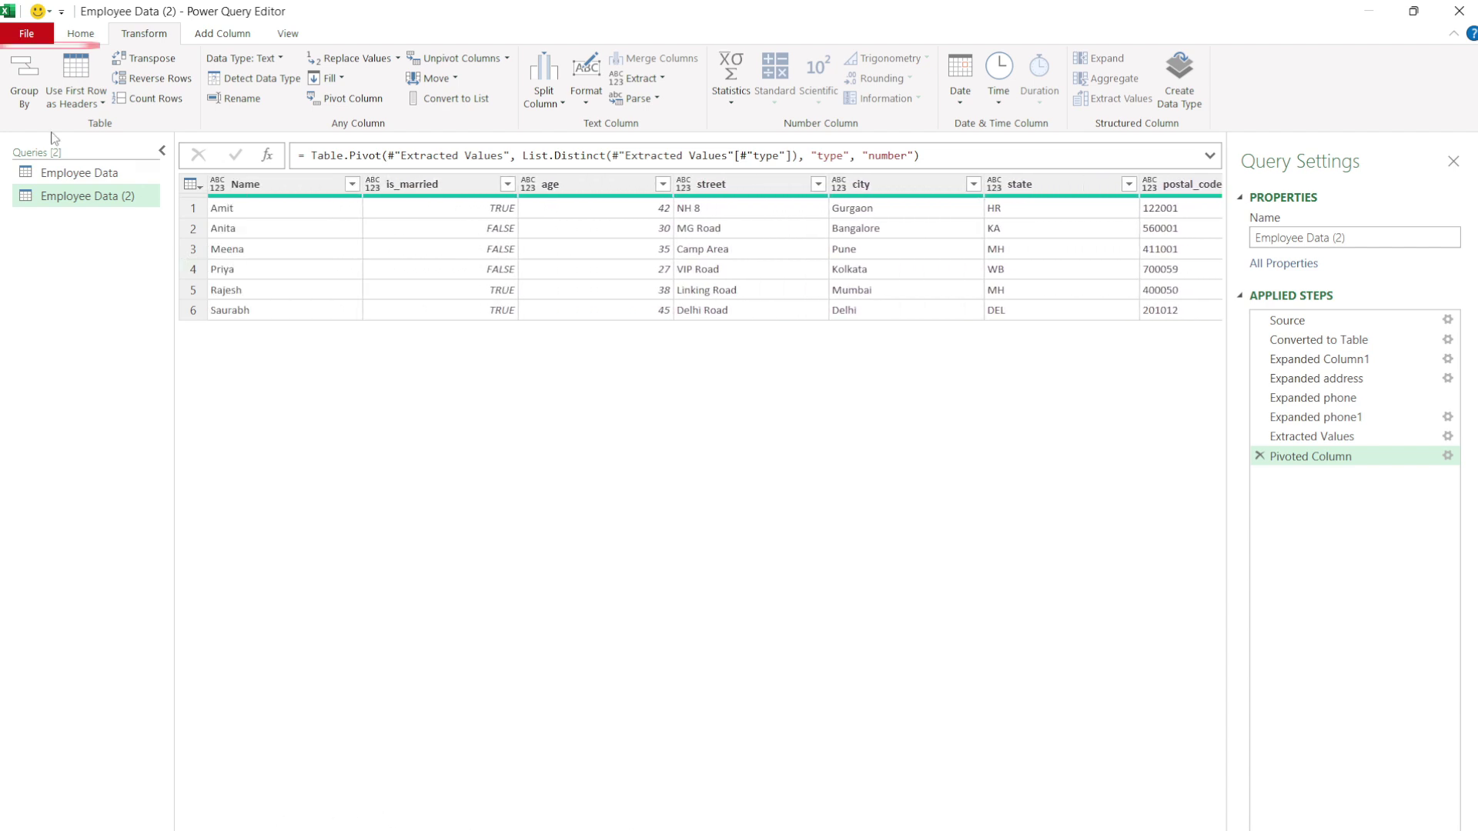
# Load the query as a table into the existing worksheet at $A$1.
pyautogui.click(83, 40)
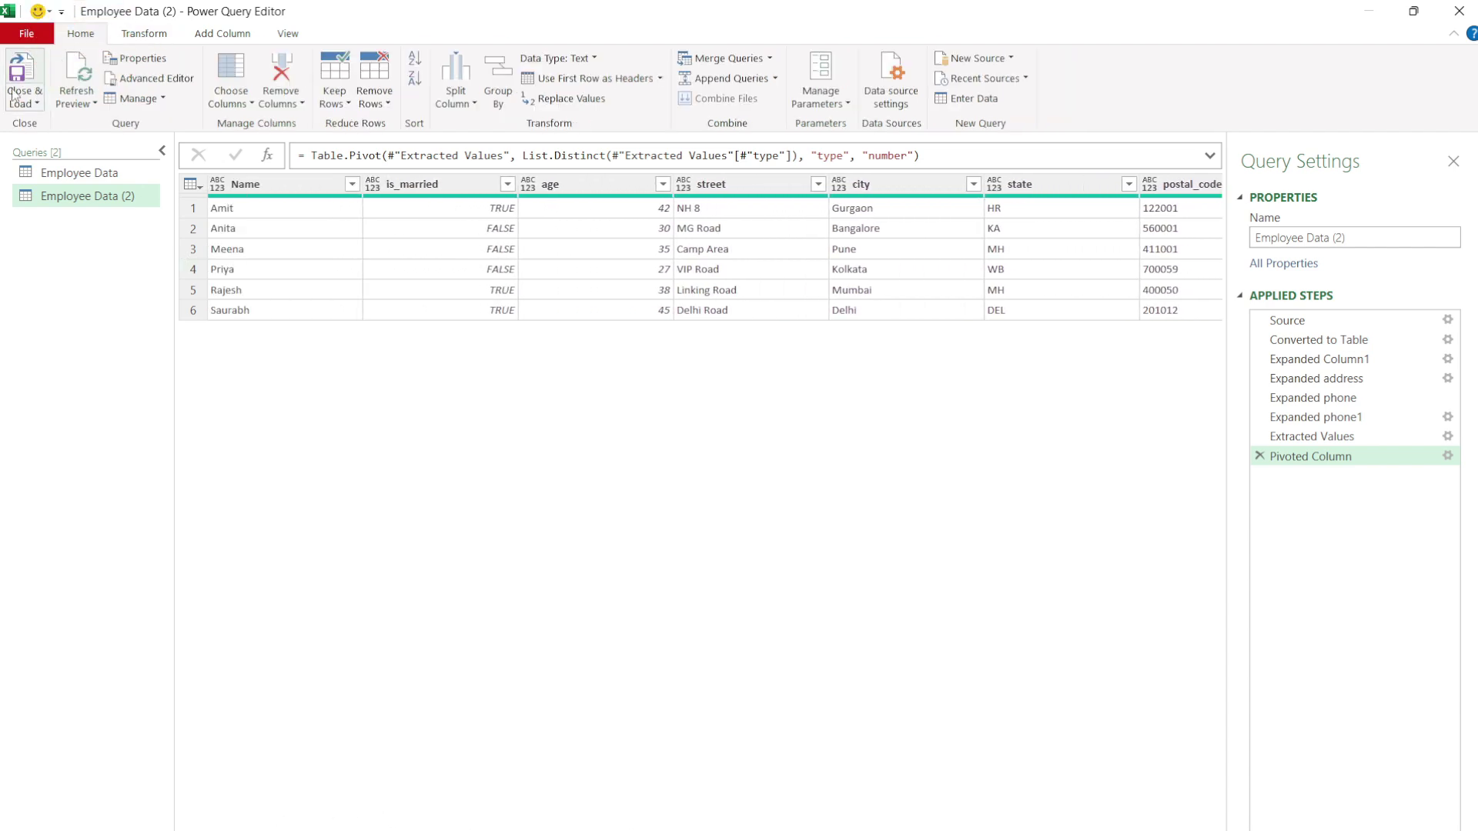
pyautogui.click(35, 105)
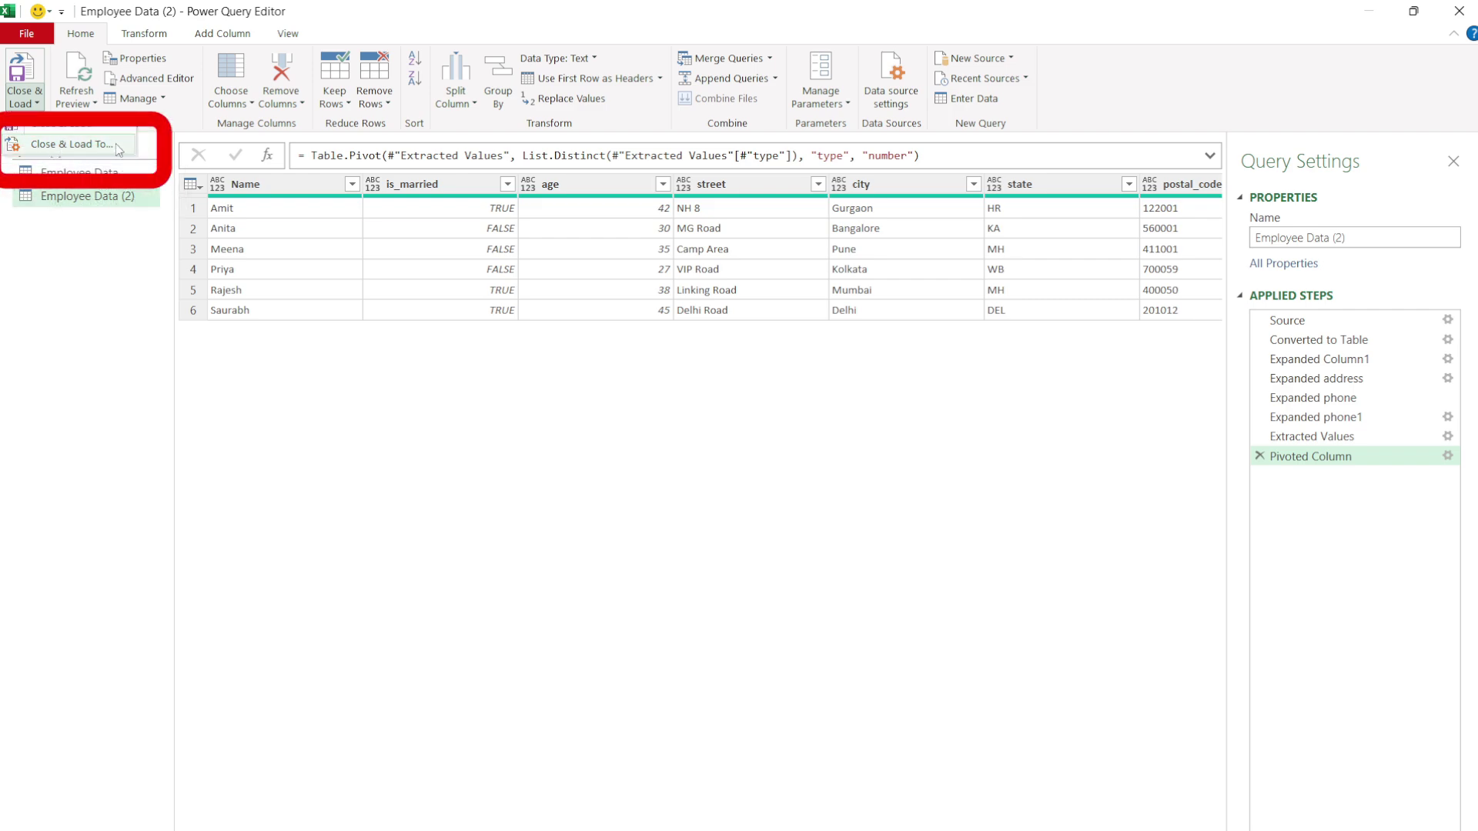
pyautogui.click(120, 146)
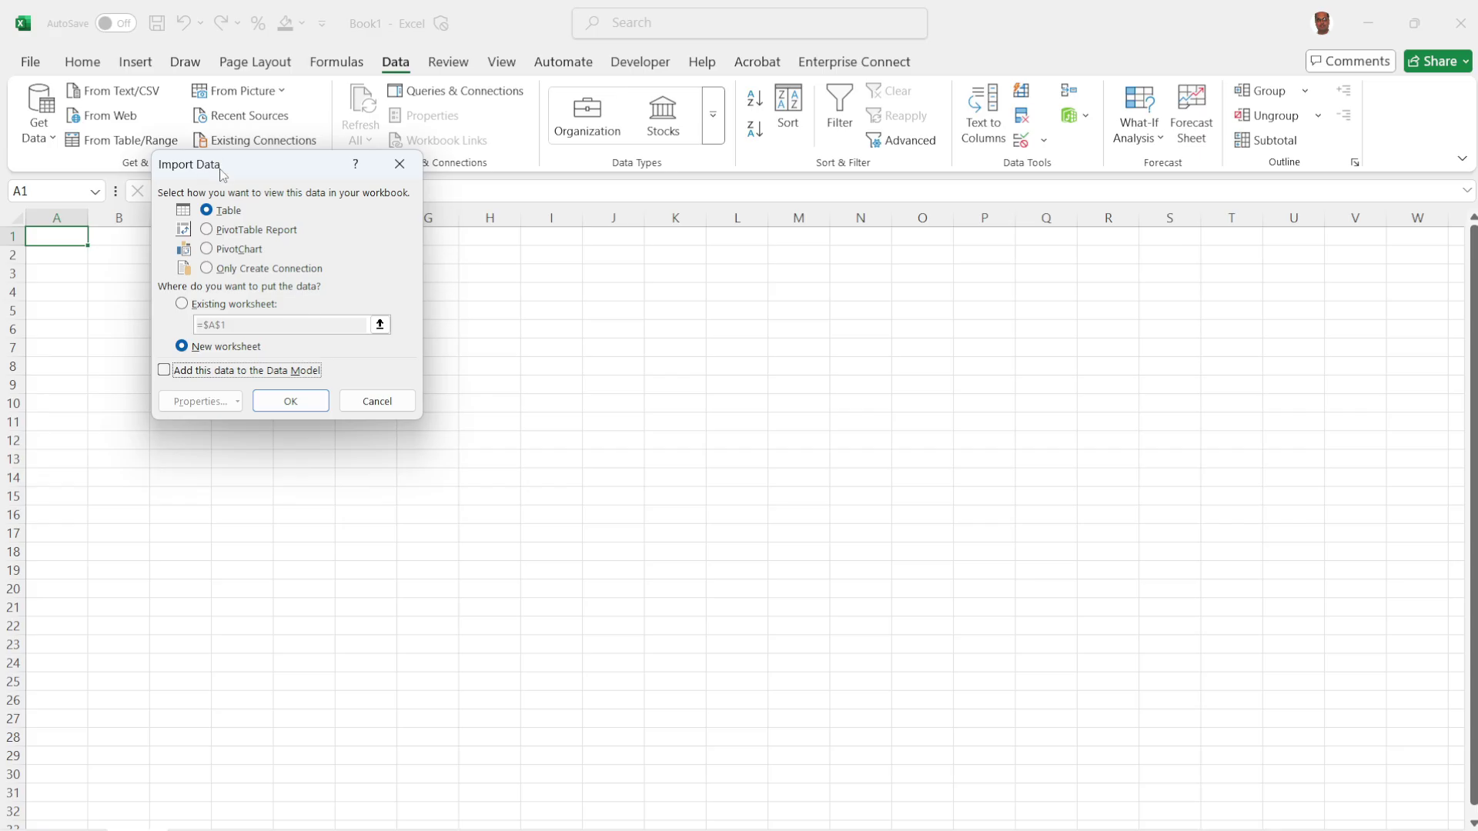
pyautogui.click(201, 308)
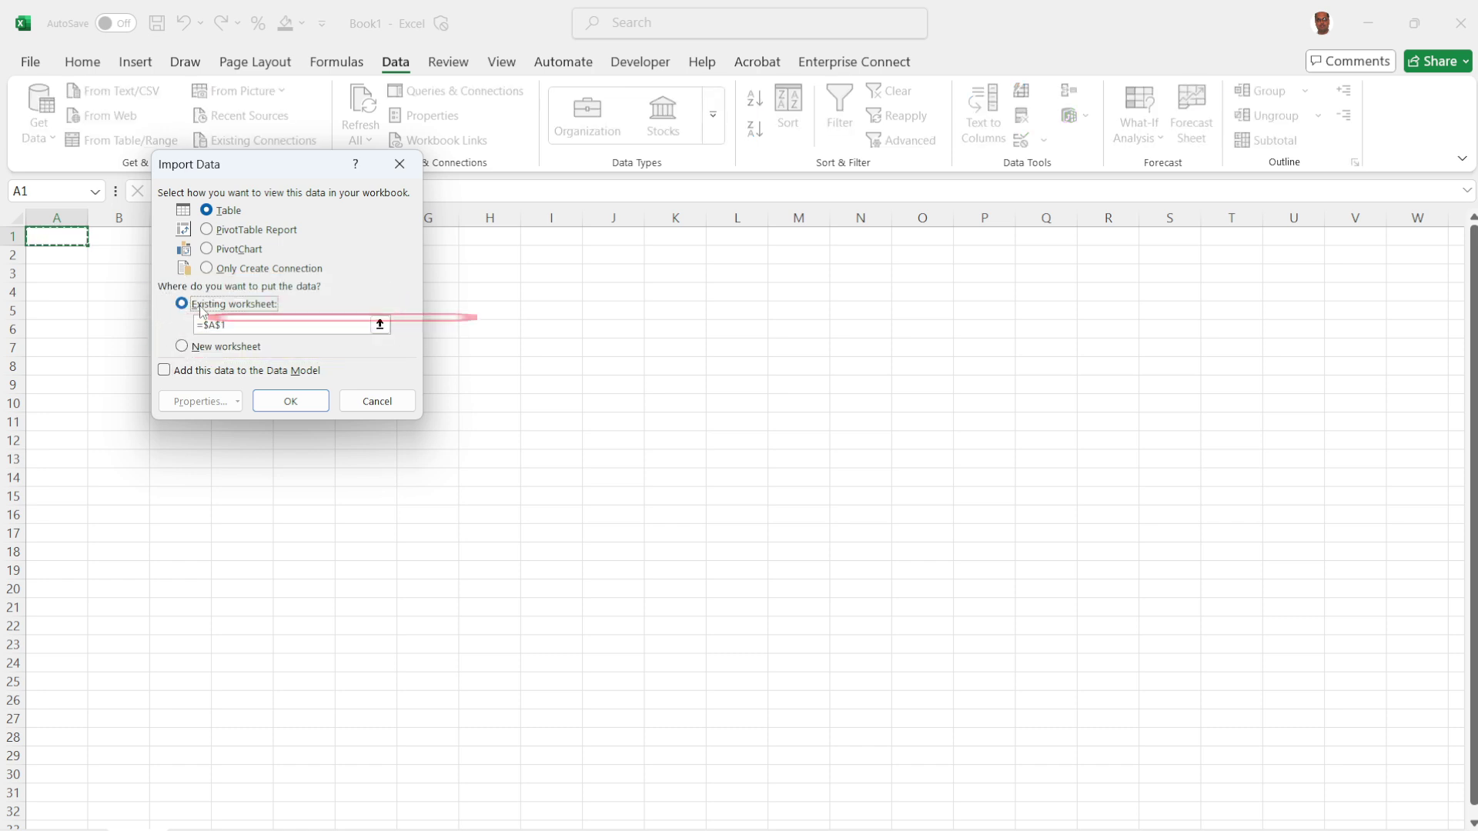
pyautogui.click(291, 402)
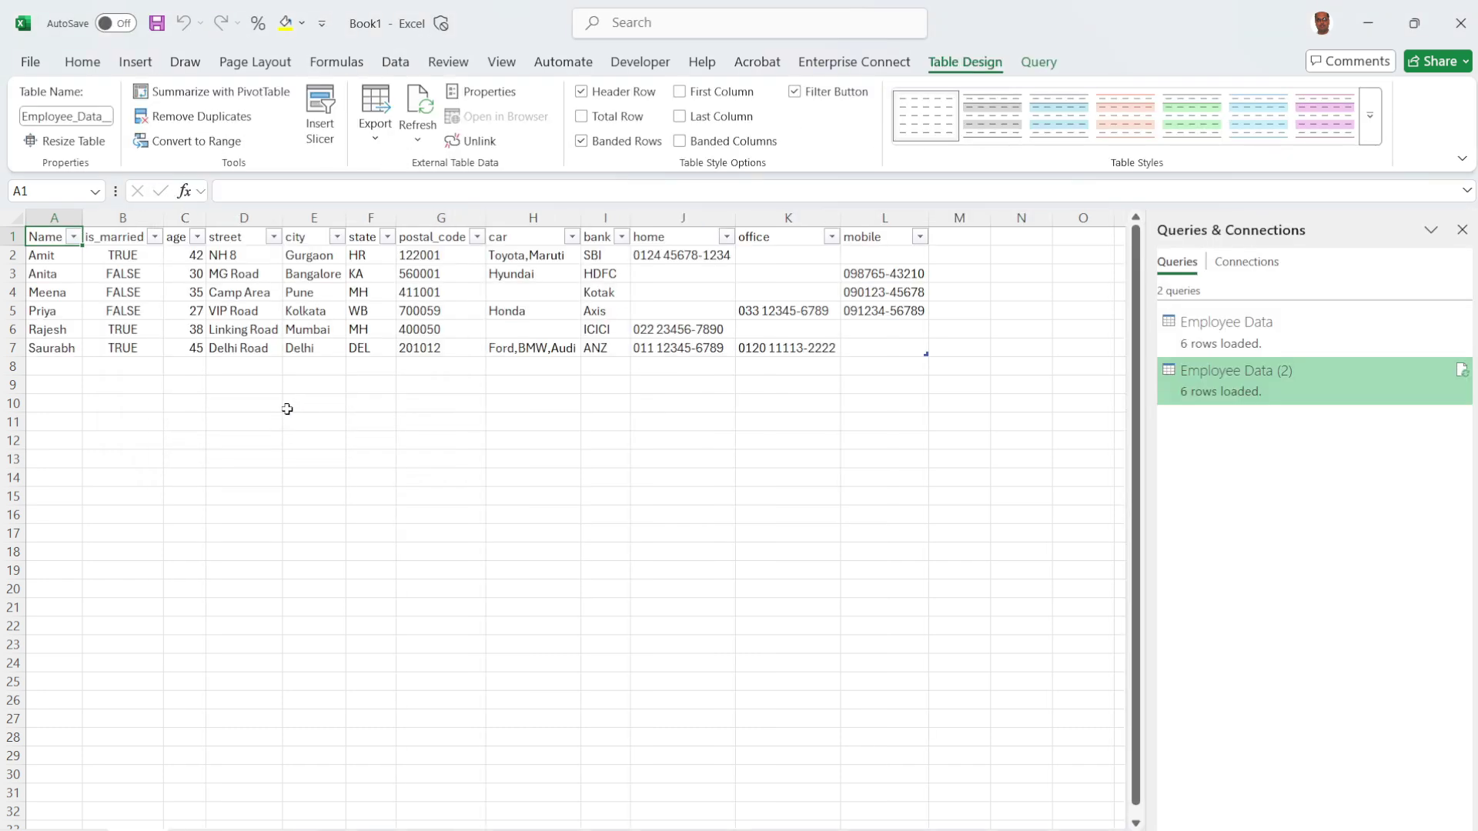
# Bring the Employee Data.JSON Notepad window up beside the loaded table.
pyautogui.hotkey('alt', 'Tab')
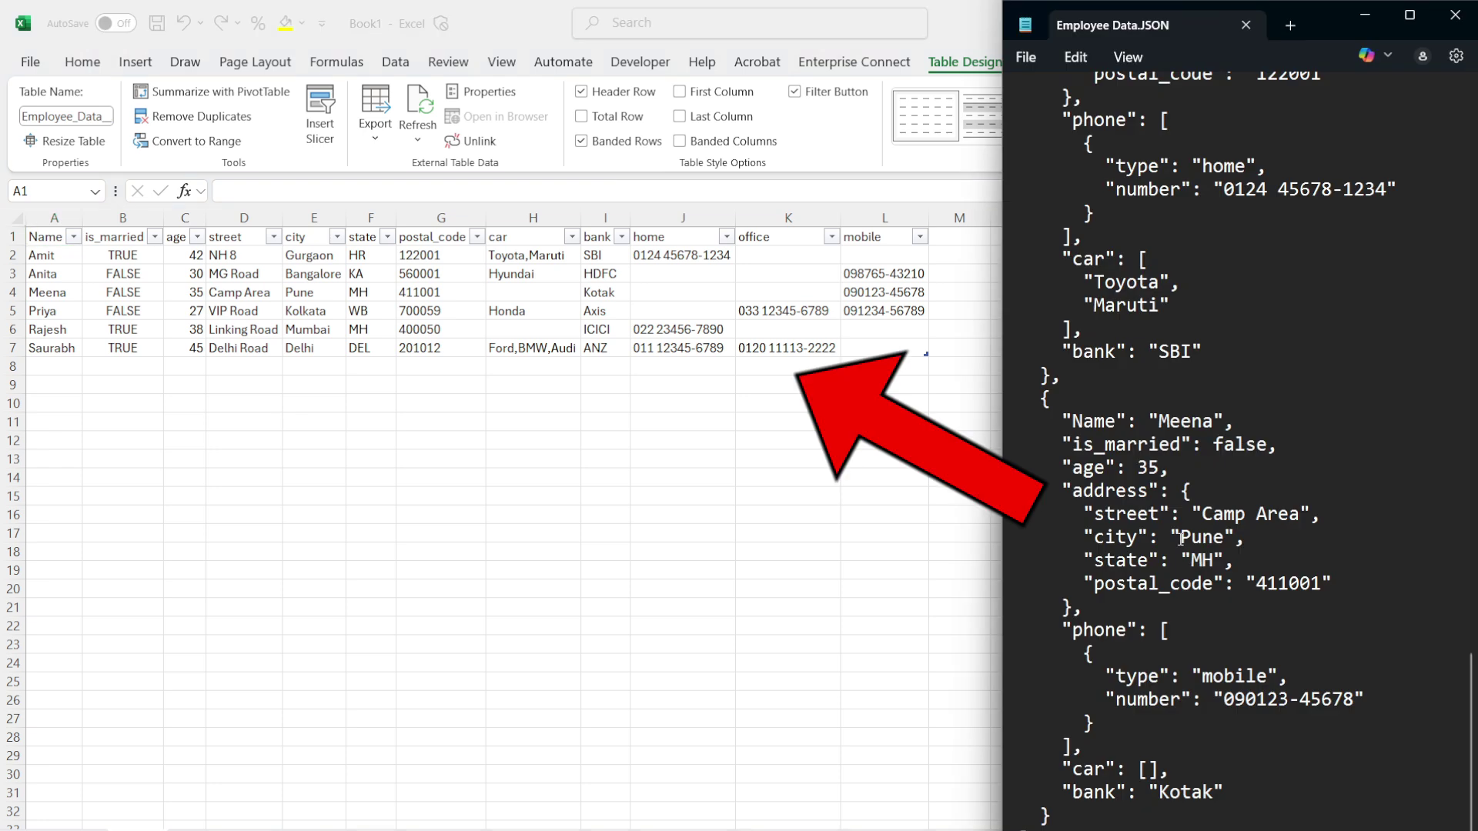